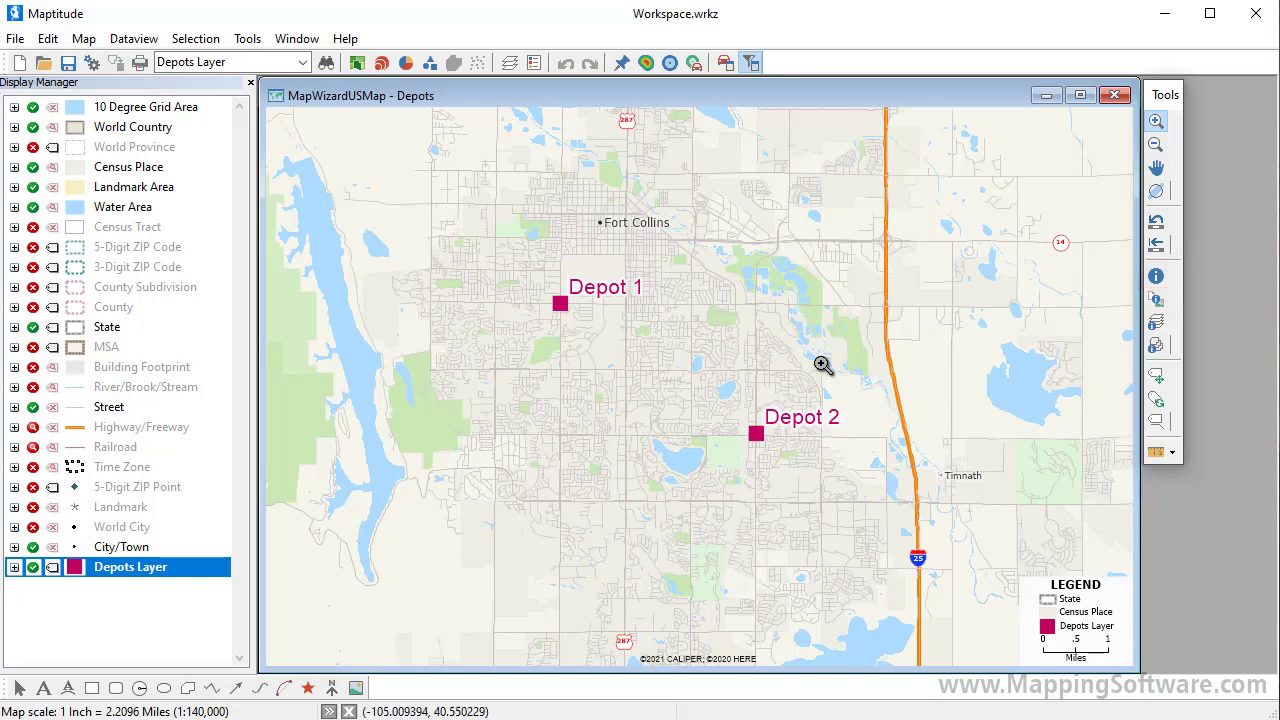
Make Census Place the working layer and view the attribute records of Fort Collins and Timnath on the map
right_click(101, 175)
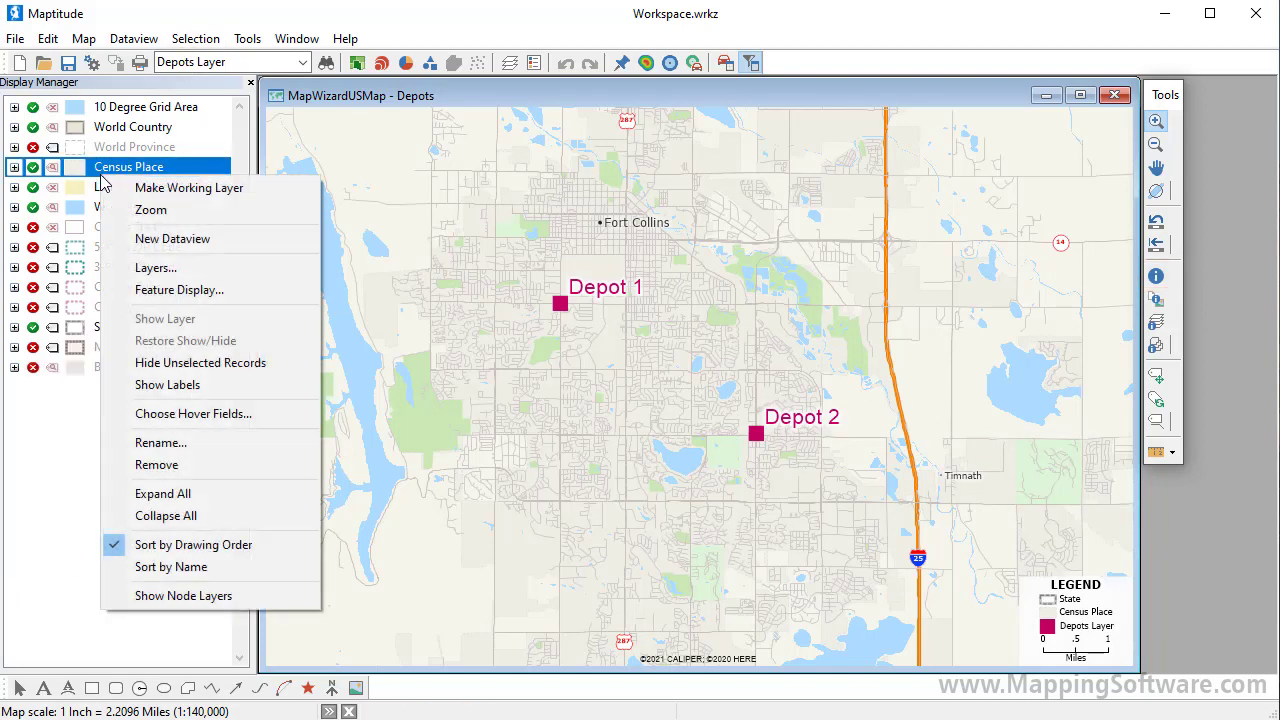
left_click(139, 189)
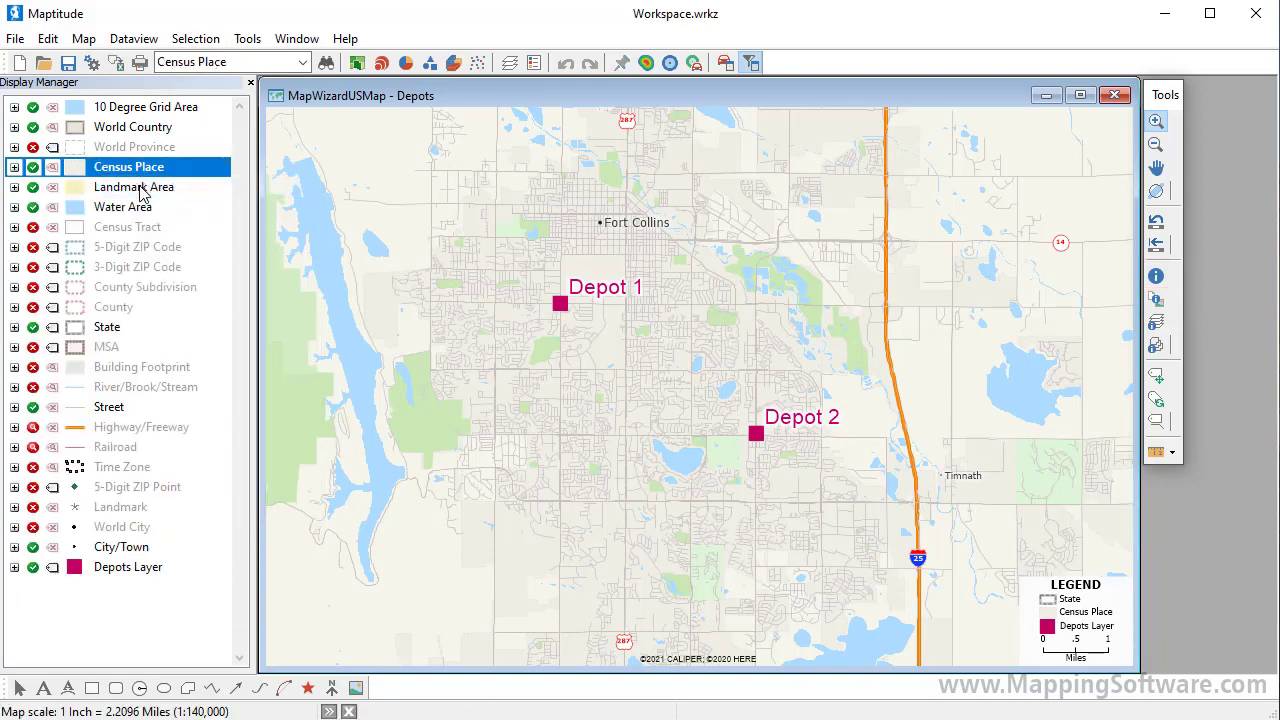
left_click(1156, 278)
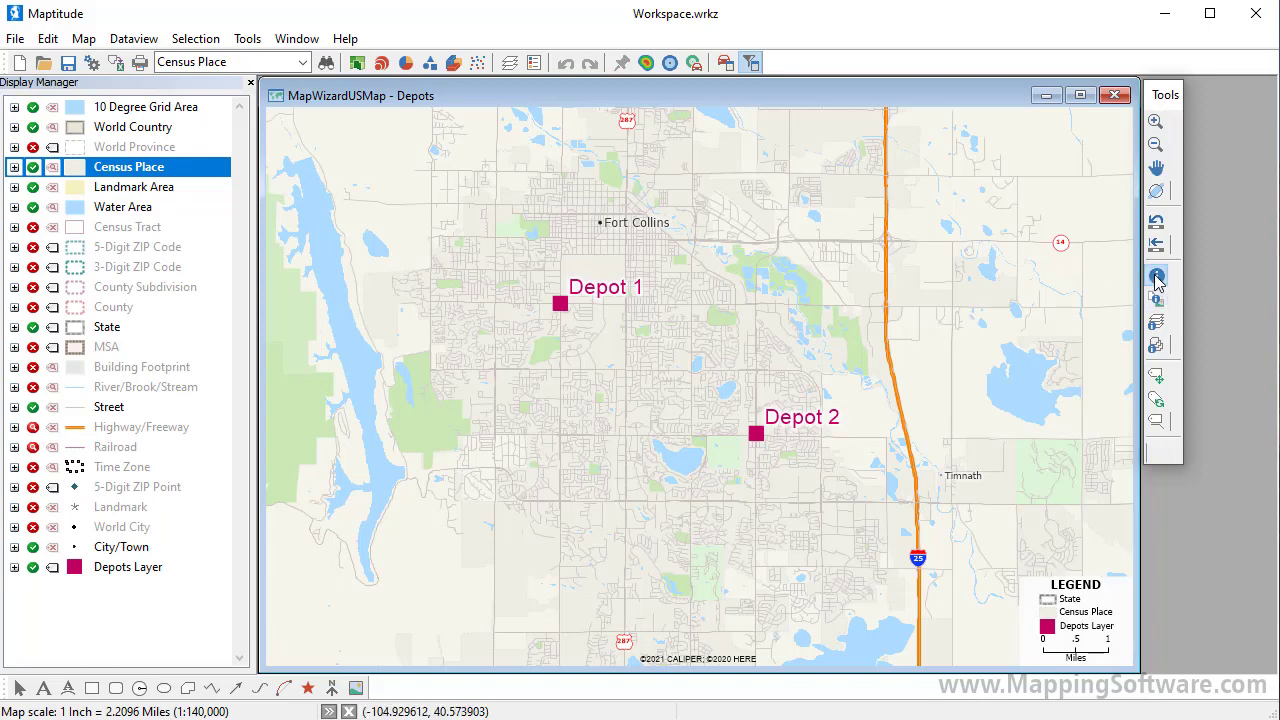
left_click(674, 382)
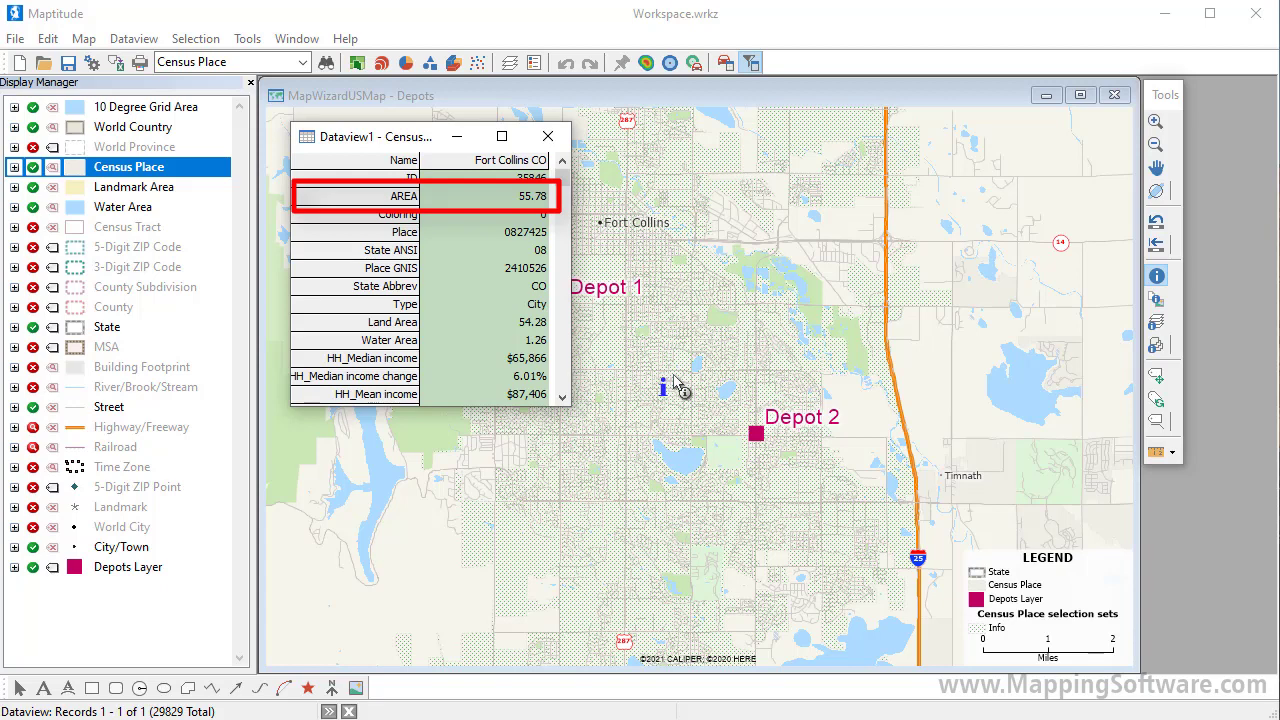
left_click(988, 507)
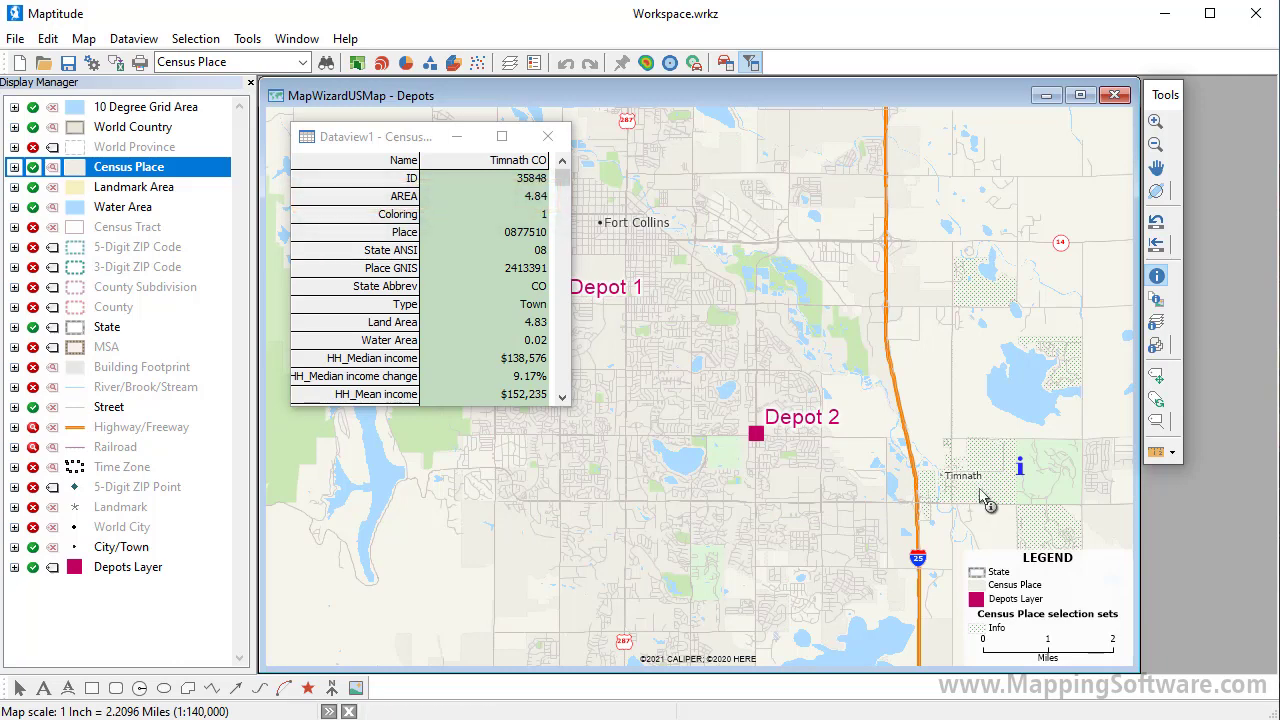
left_click(547, 136)
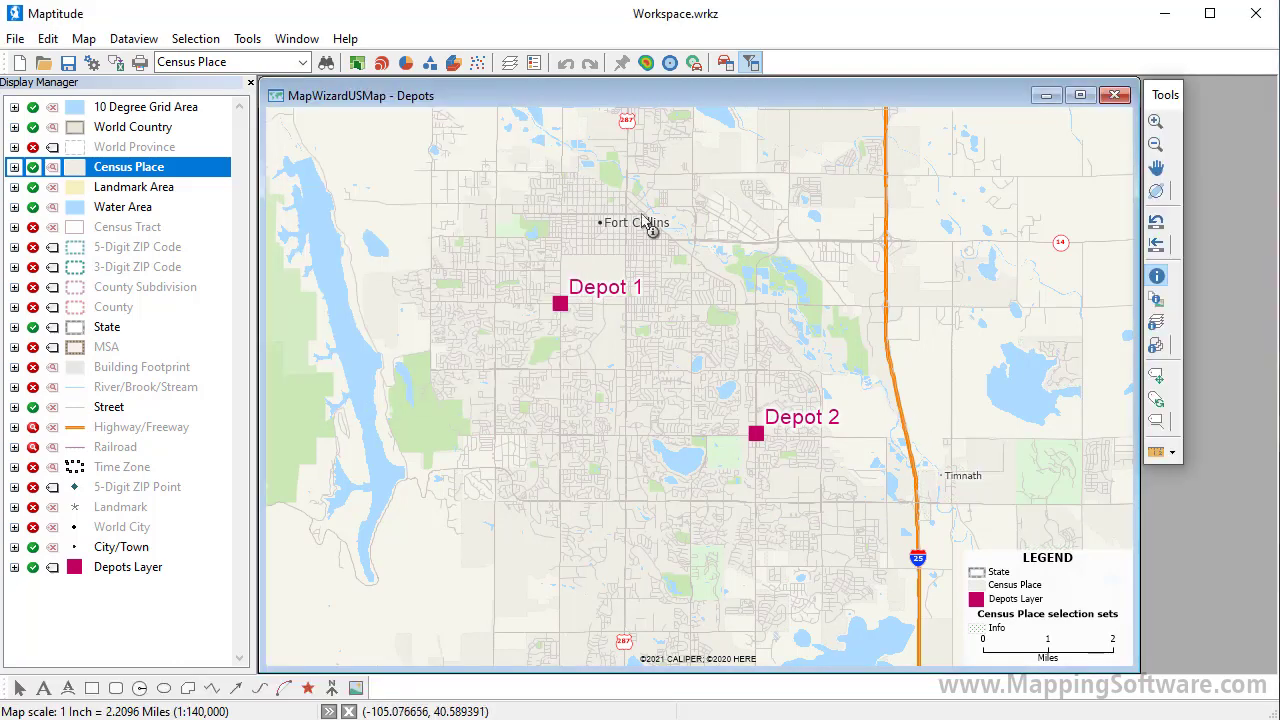
Measure the size of the rectangular area bounded by streets between Depot 1 and Depot 2
left_click(1172, 453)
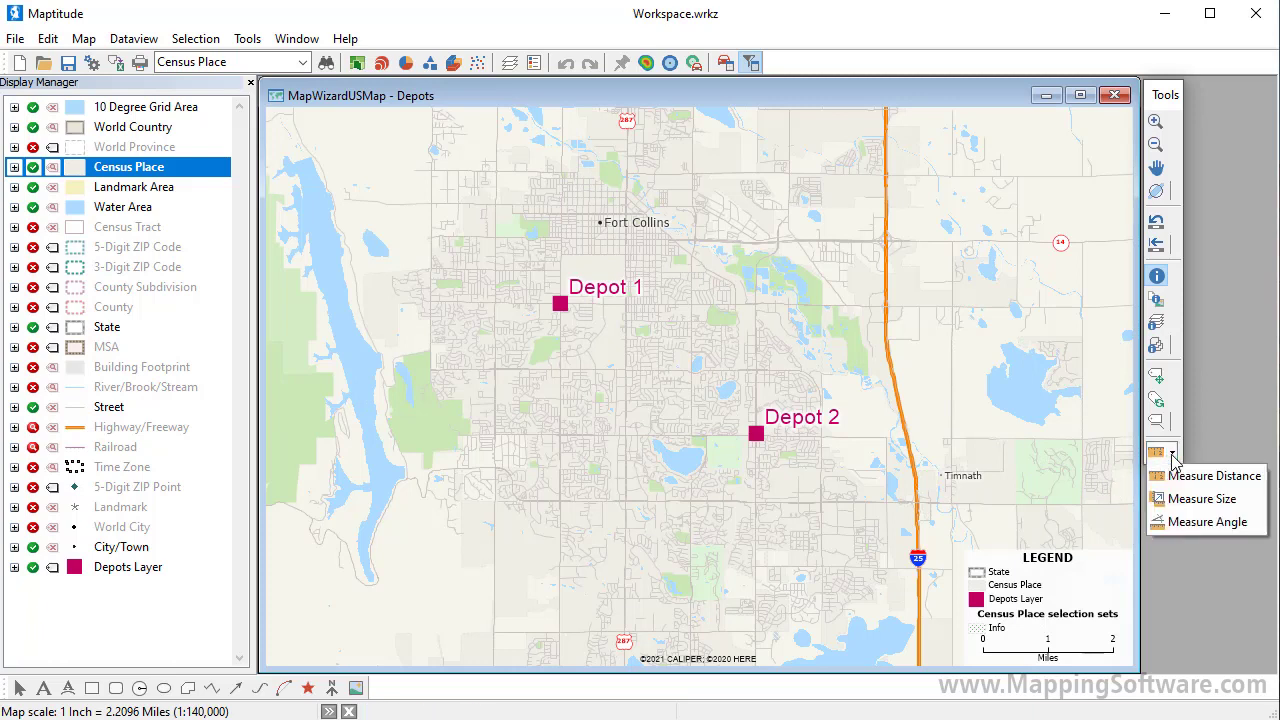
left_click(1205, 498)
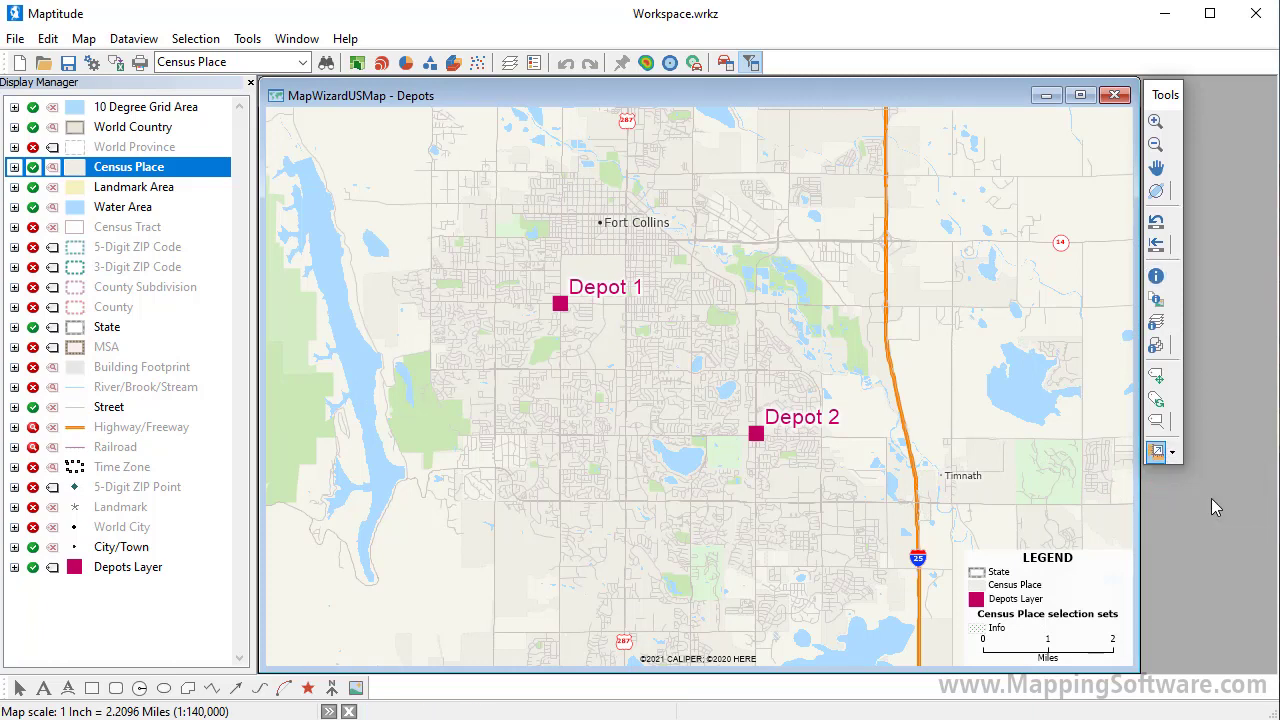
left_click(630, 434)
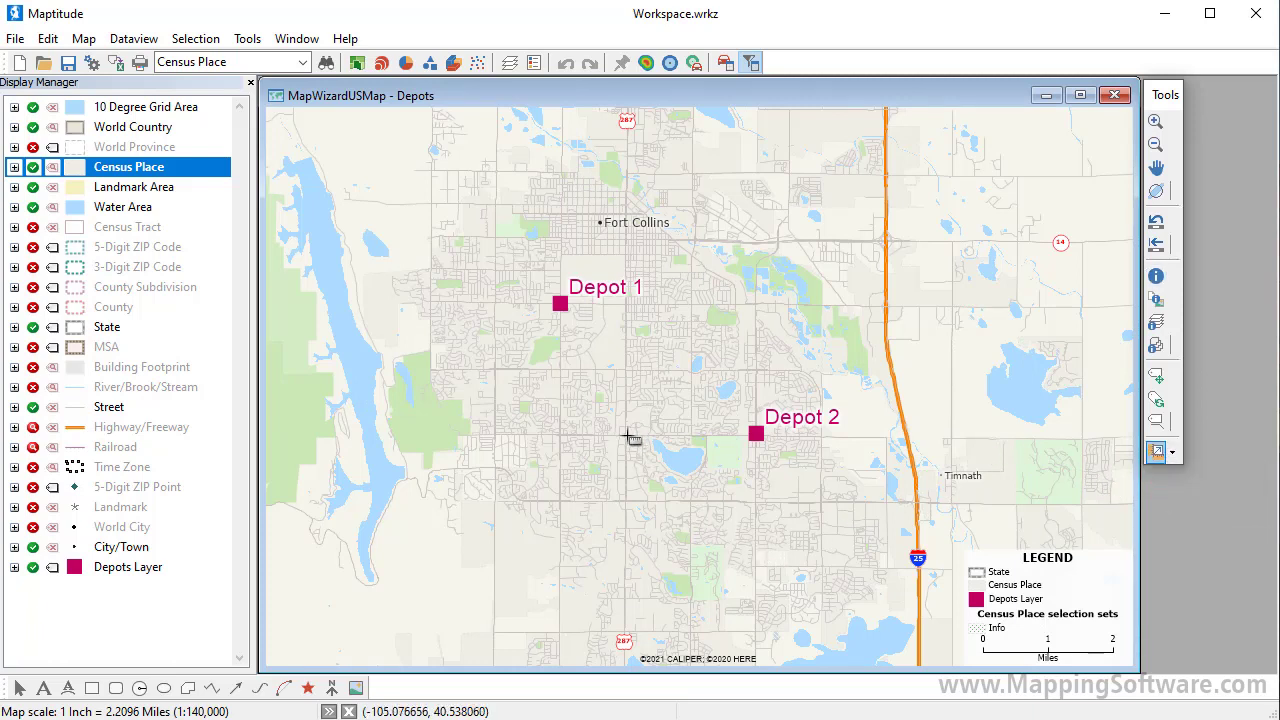
left_click(691, 434)
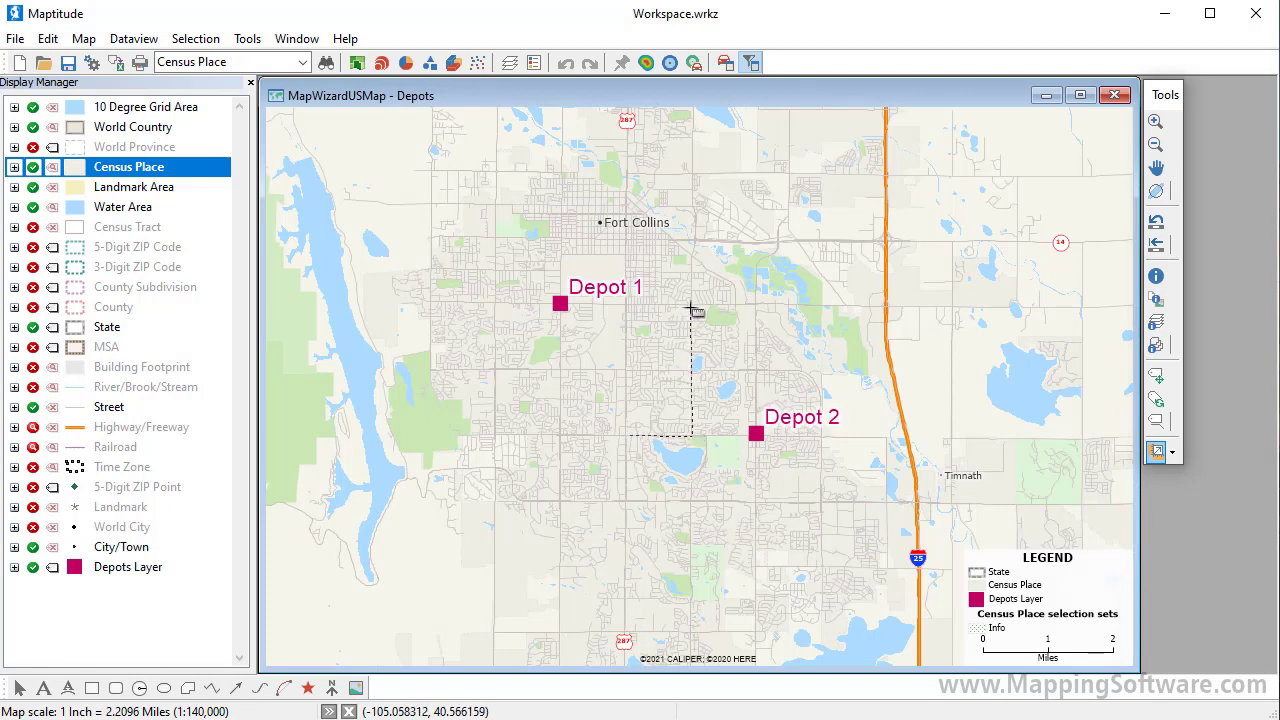
left_click(691, 305)
left_click(626, 305)
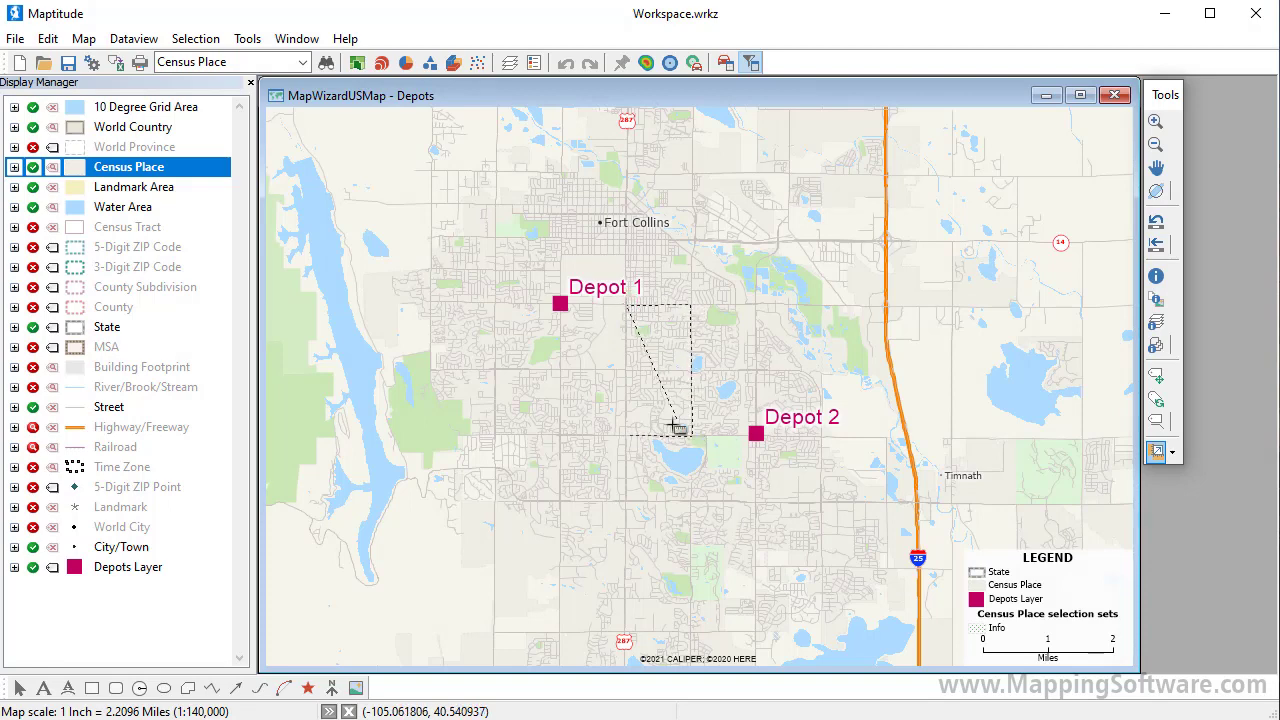
double_click(627, 435)
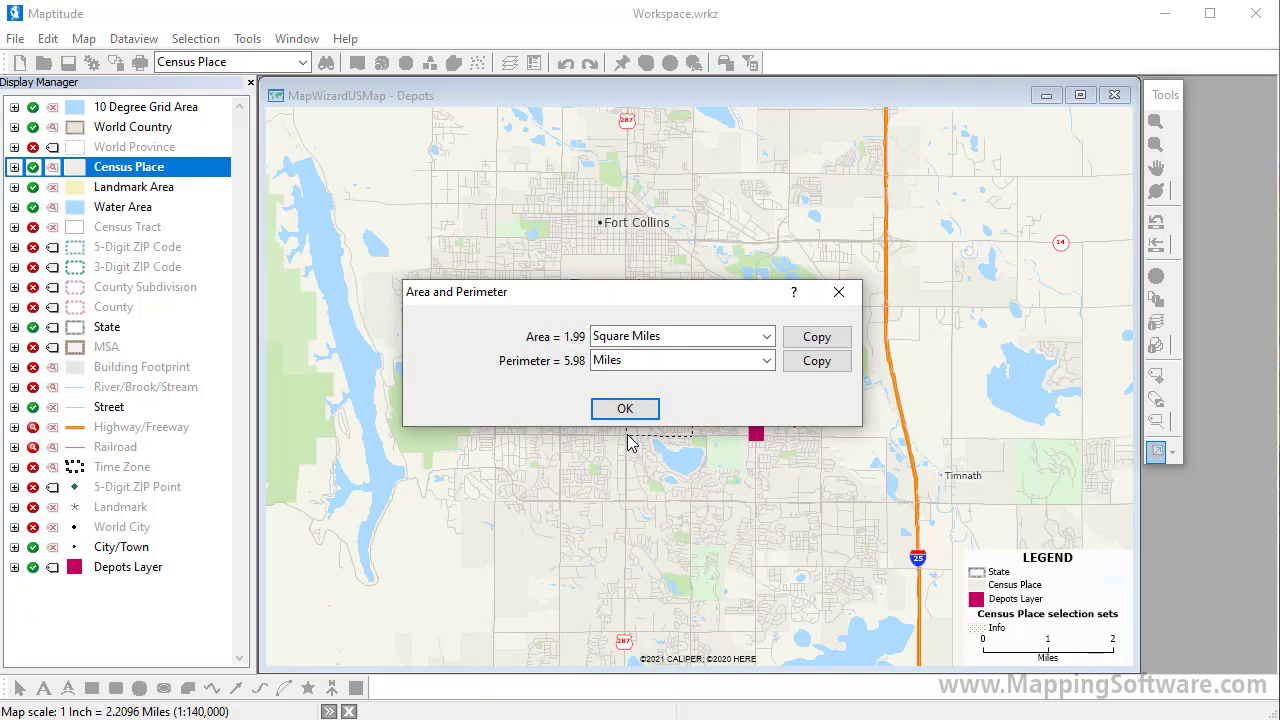
Show the measured area in Acres and close the area and perimeter results
left_click(766, 337)
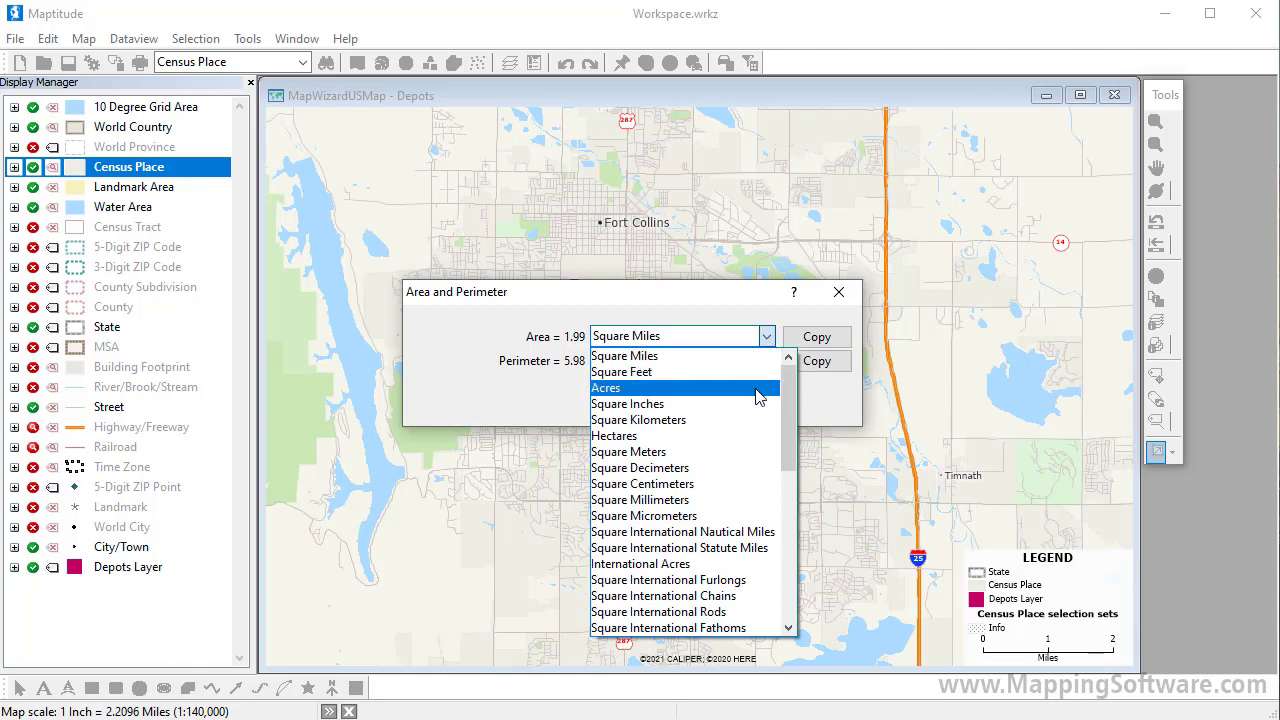
left_click(757, 388)
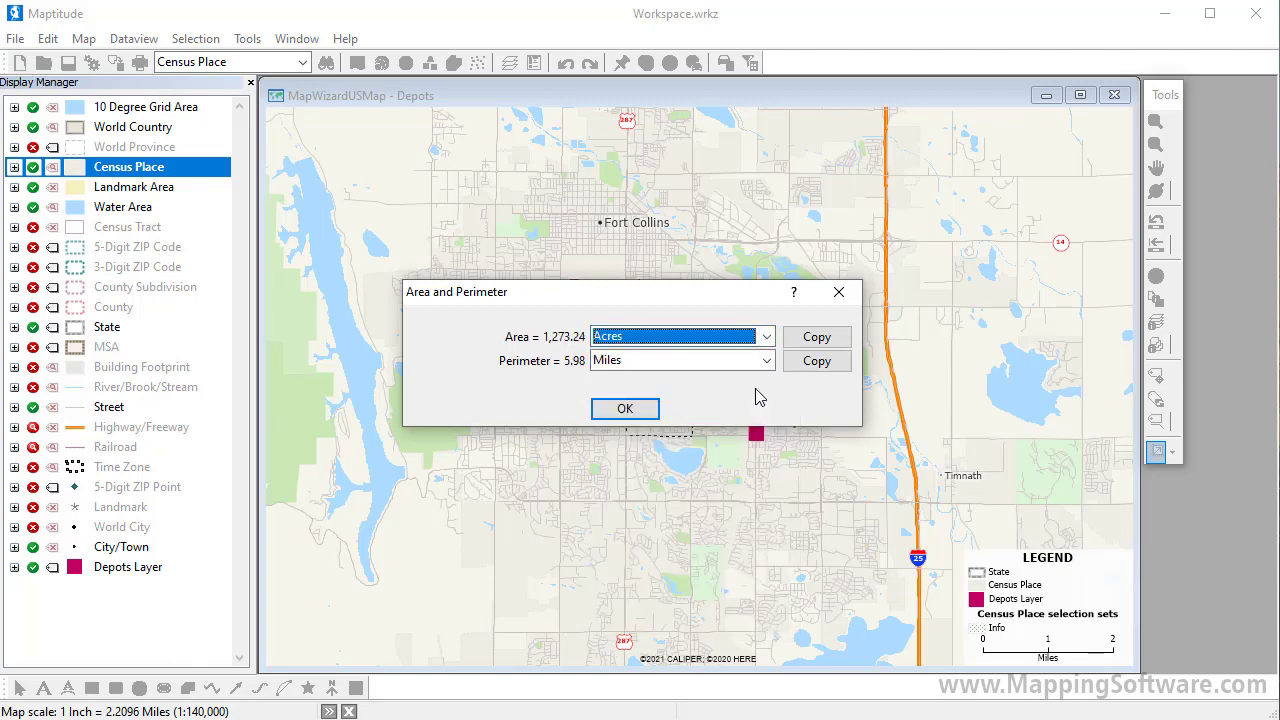
left_click(641, 408)
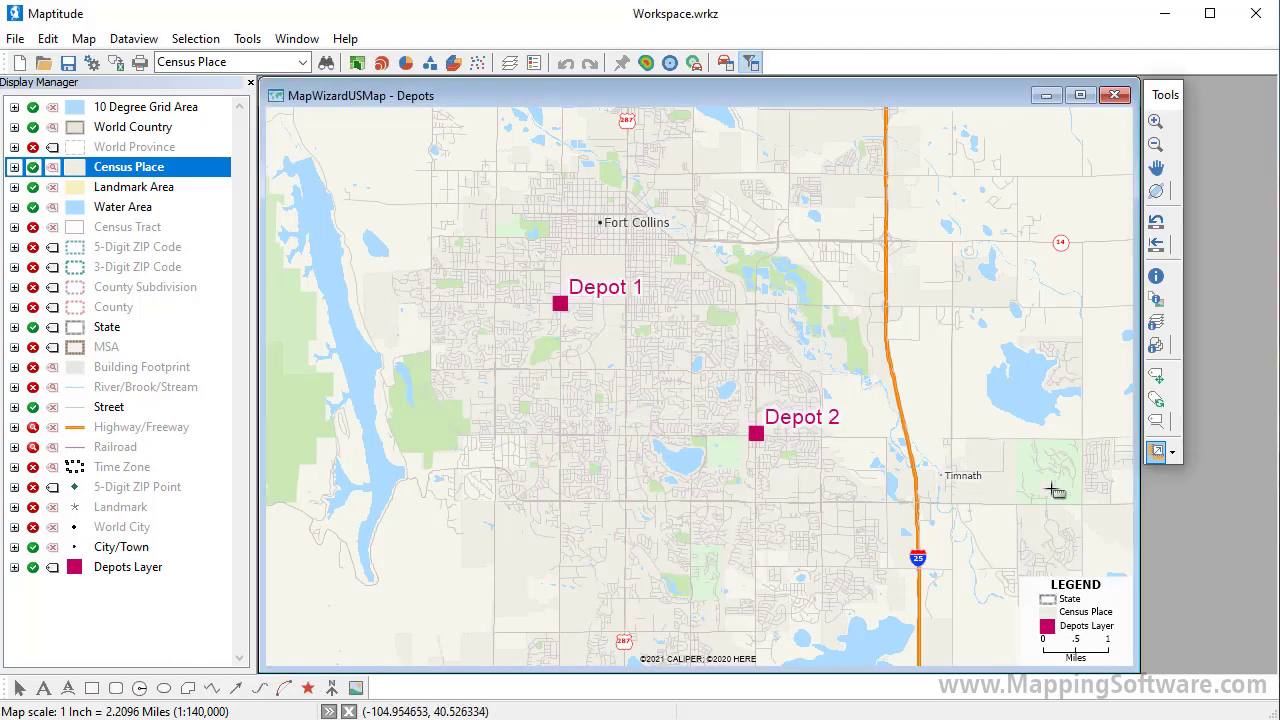
Measure the distance along the streets from Depot 2 to Depot 1, review the available length units, and close the result
left_click(1172, 453)
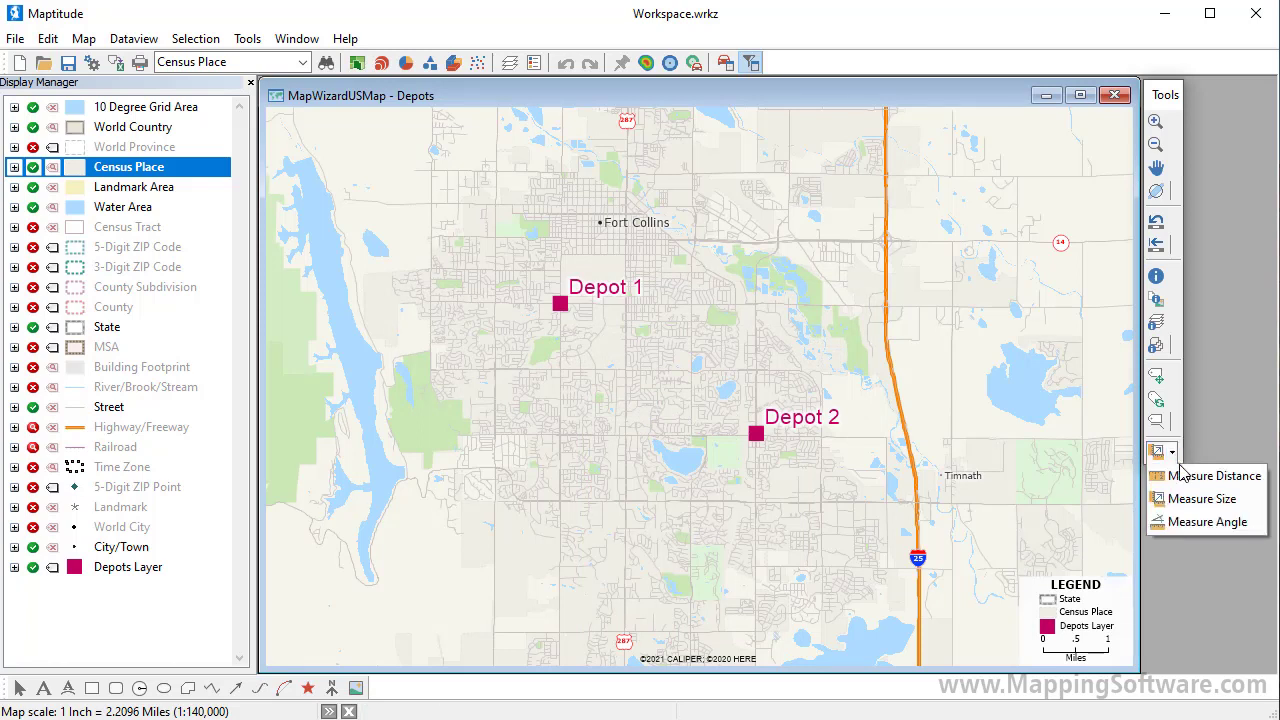
left_click(1190, 479)
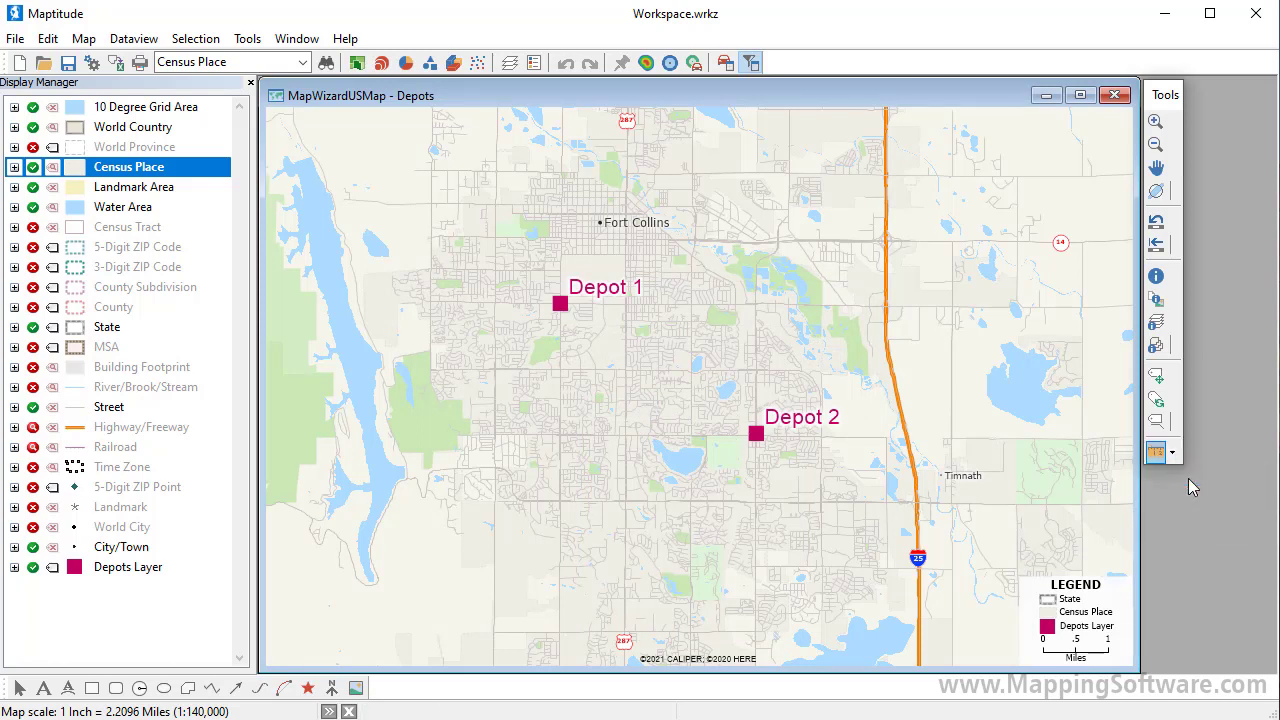
left_click(756, 433)
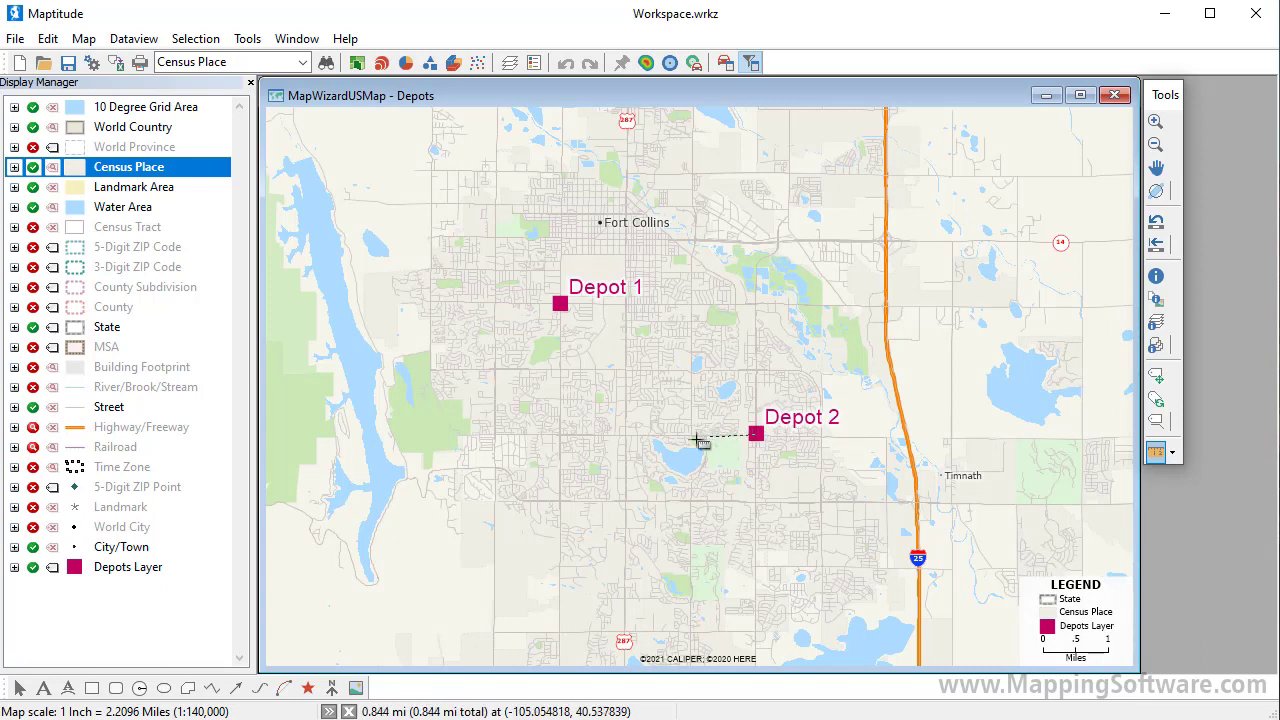
left_click(626, 304)
double_click(566, 306)
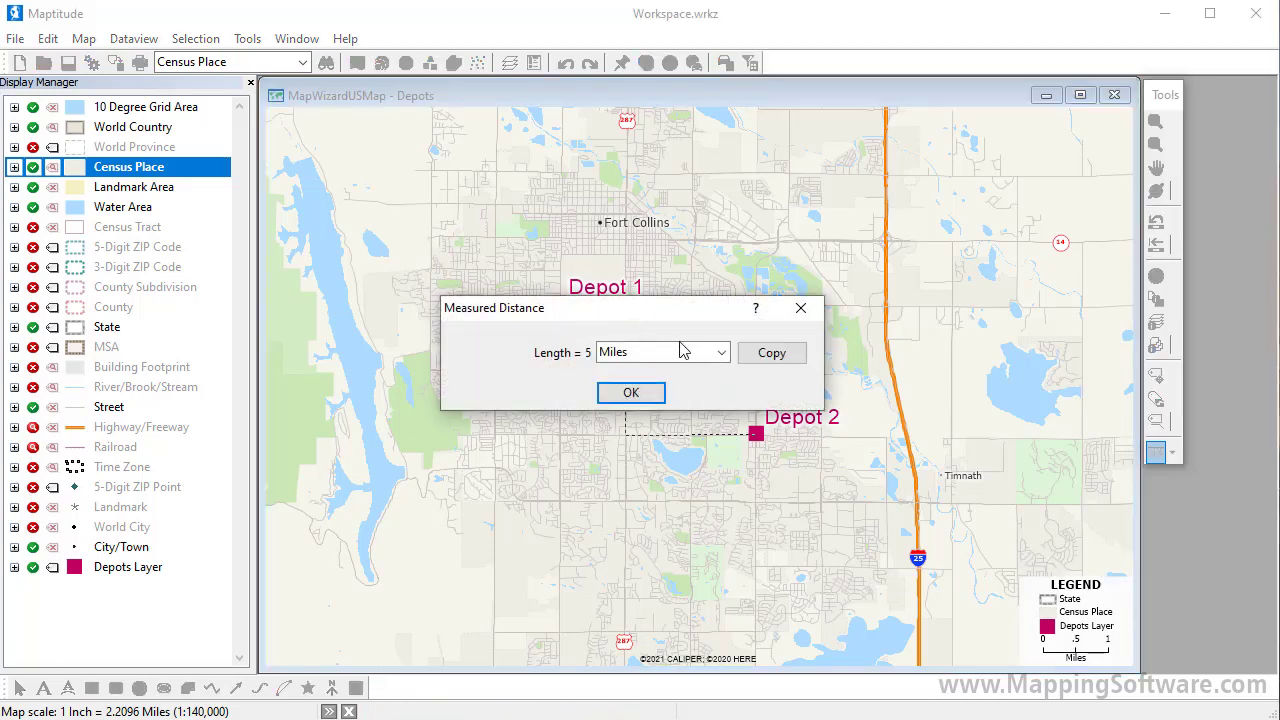
left_click(721, 353)
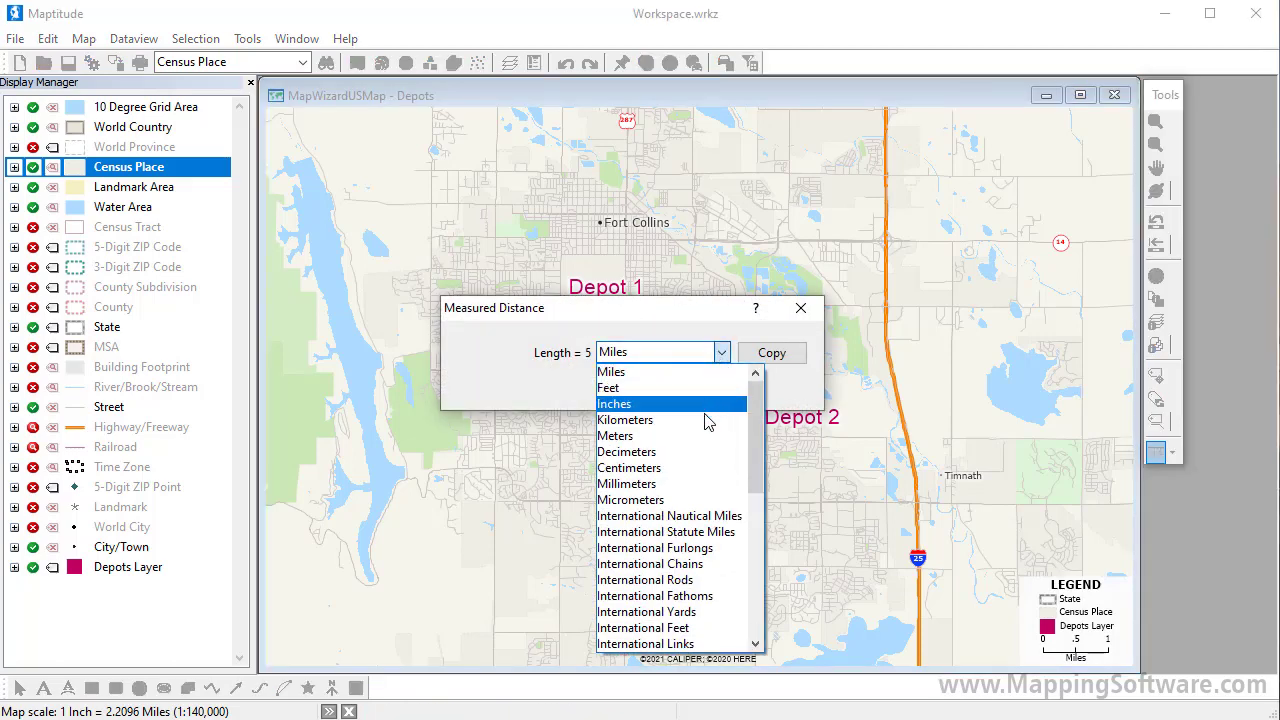
left_click(626, 419)
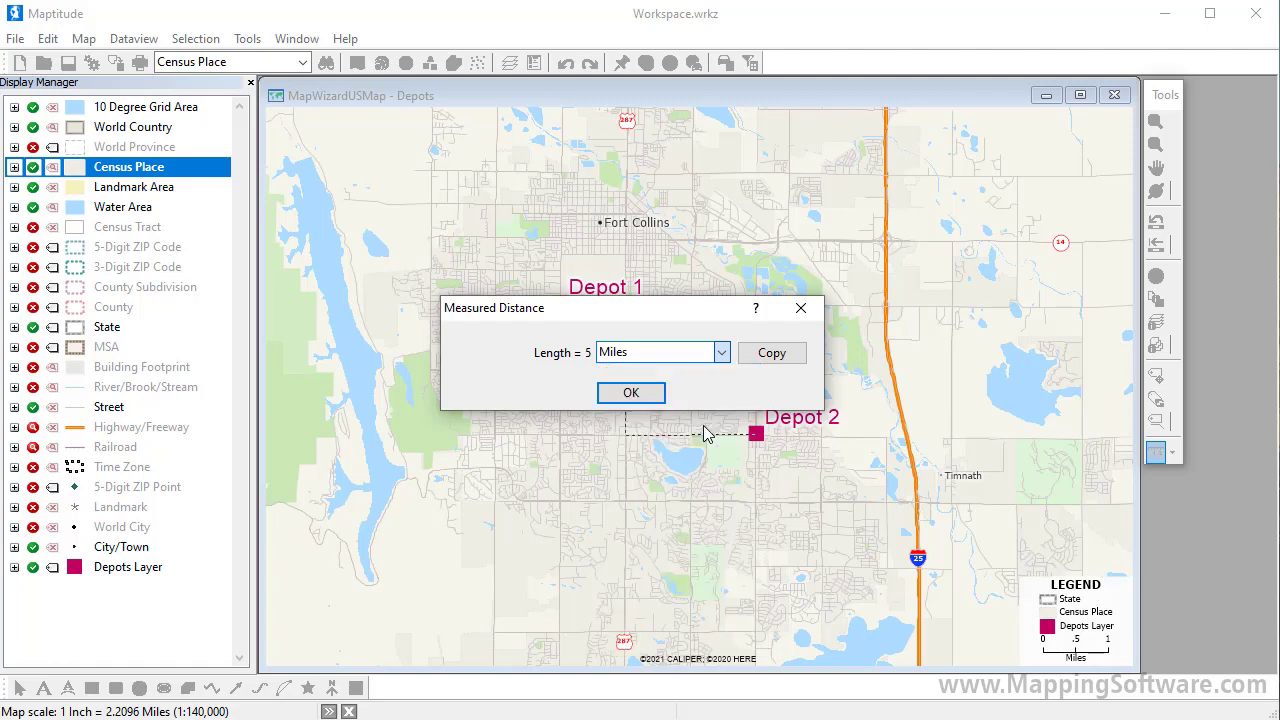
left_click(638, 400)
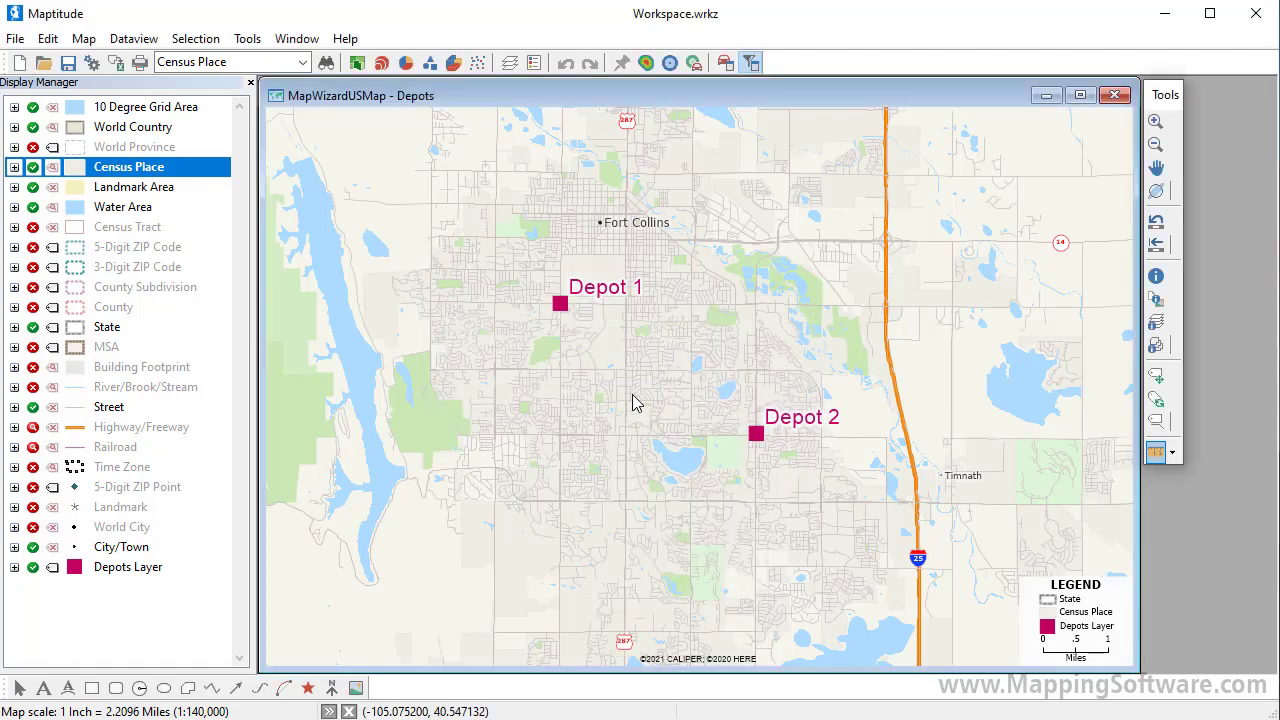
Measure the angle between the east-west street and the diagonal line northeast of Depot 2, and close the result
left_click(1174, 454)
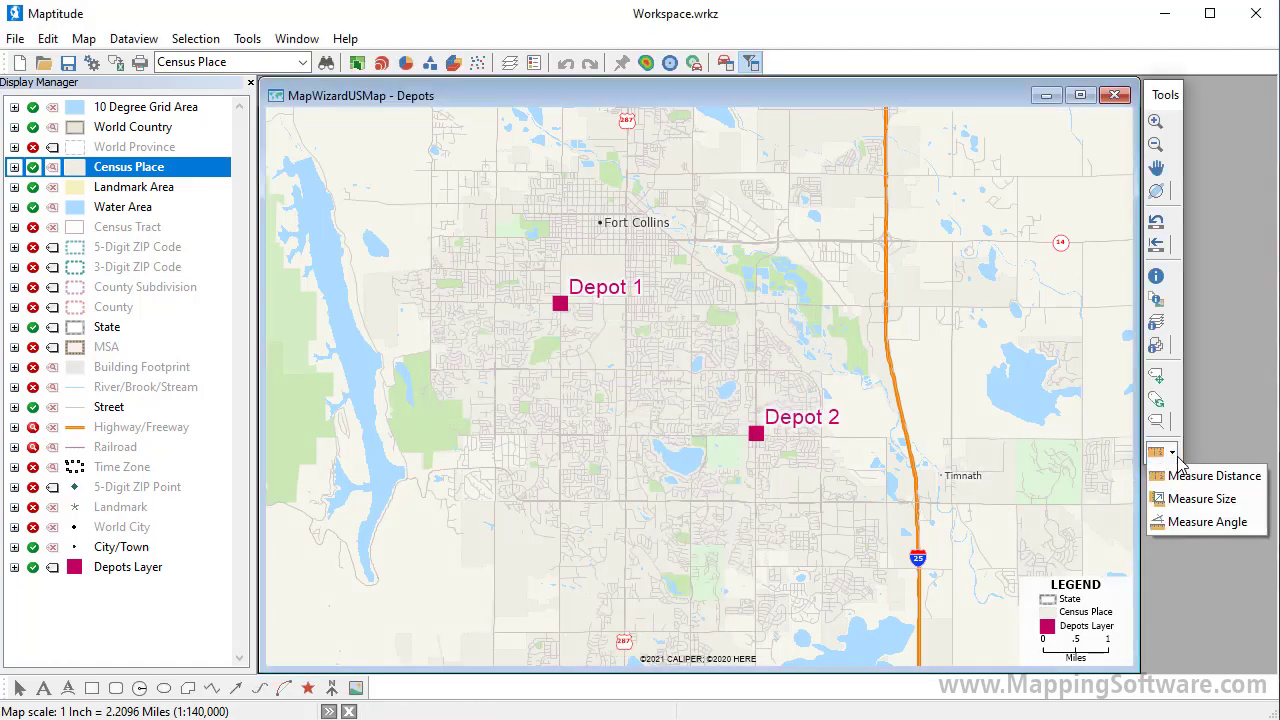
left_click(1205, 520)
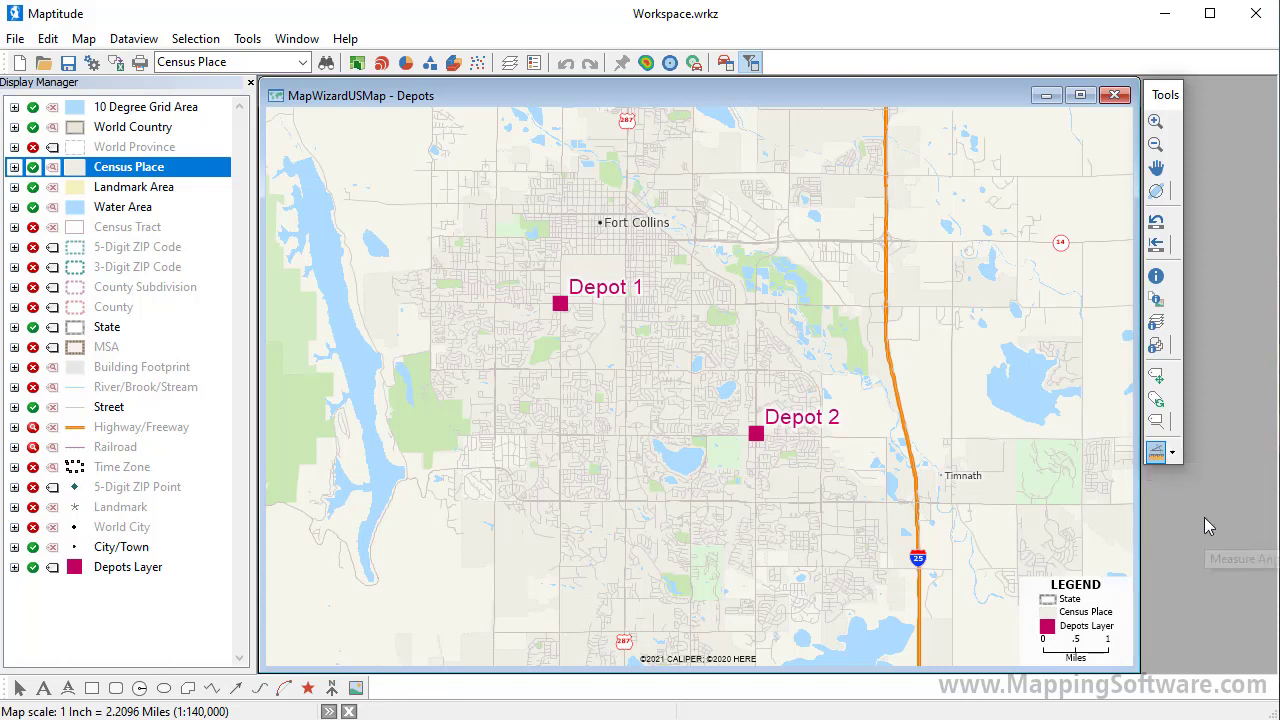
left_click(757, 303)
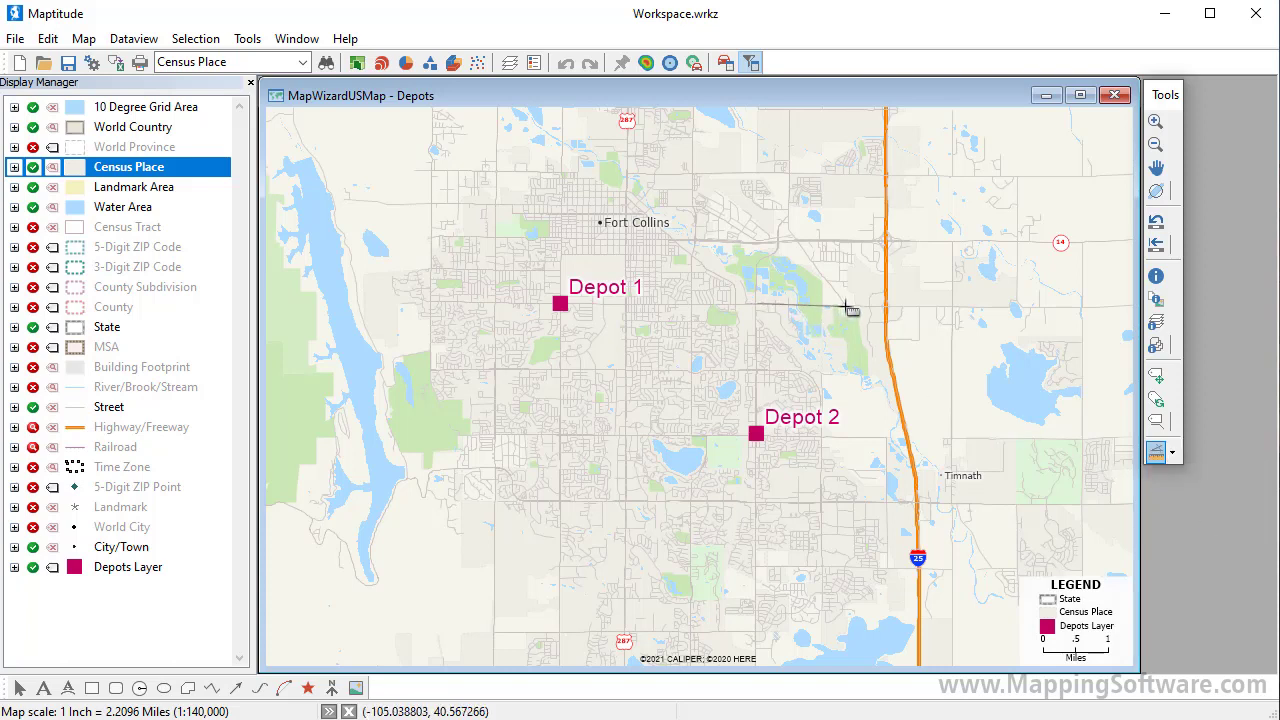
left_click(846, 305)
left_click(801, 251)
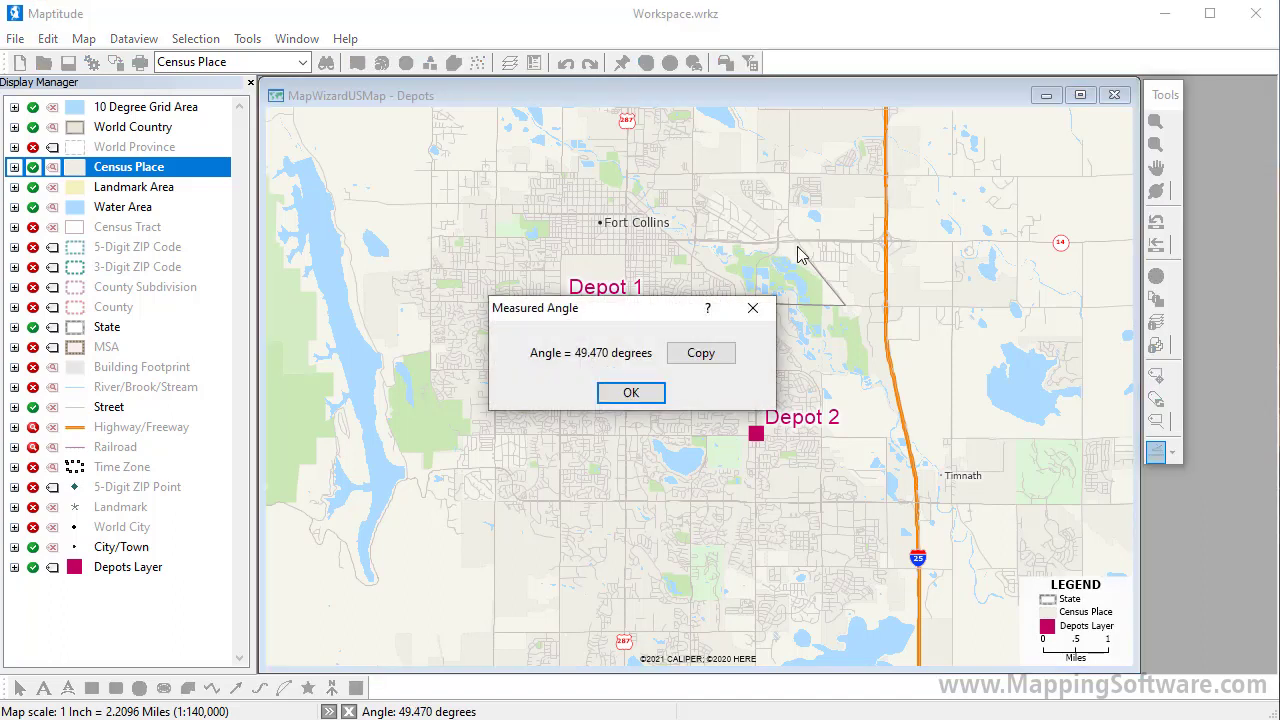
left_click(645, 395)
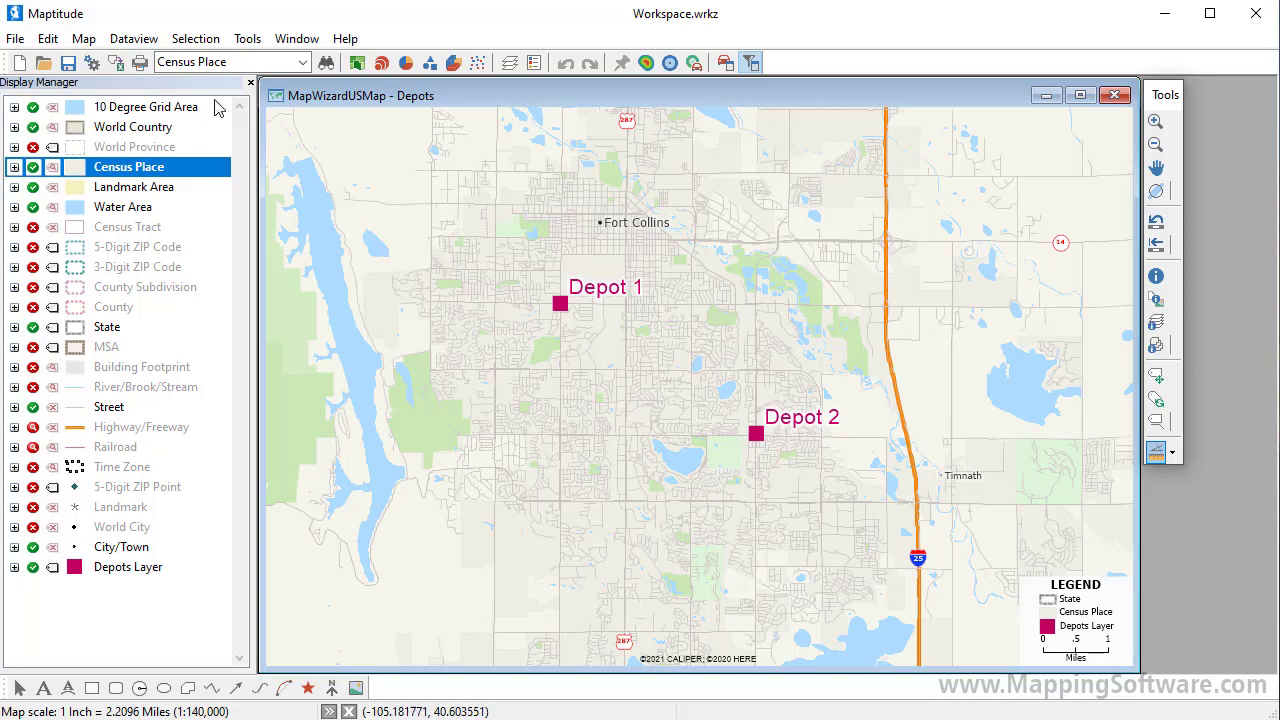
Add the Clients sheet of Logistics United States.xlsx to the existing Depots map, locating its records by Address, ZIP Code or City
left_click(86, 39)
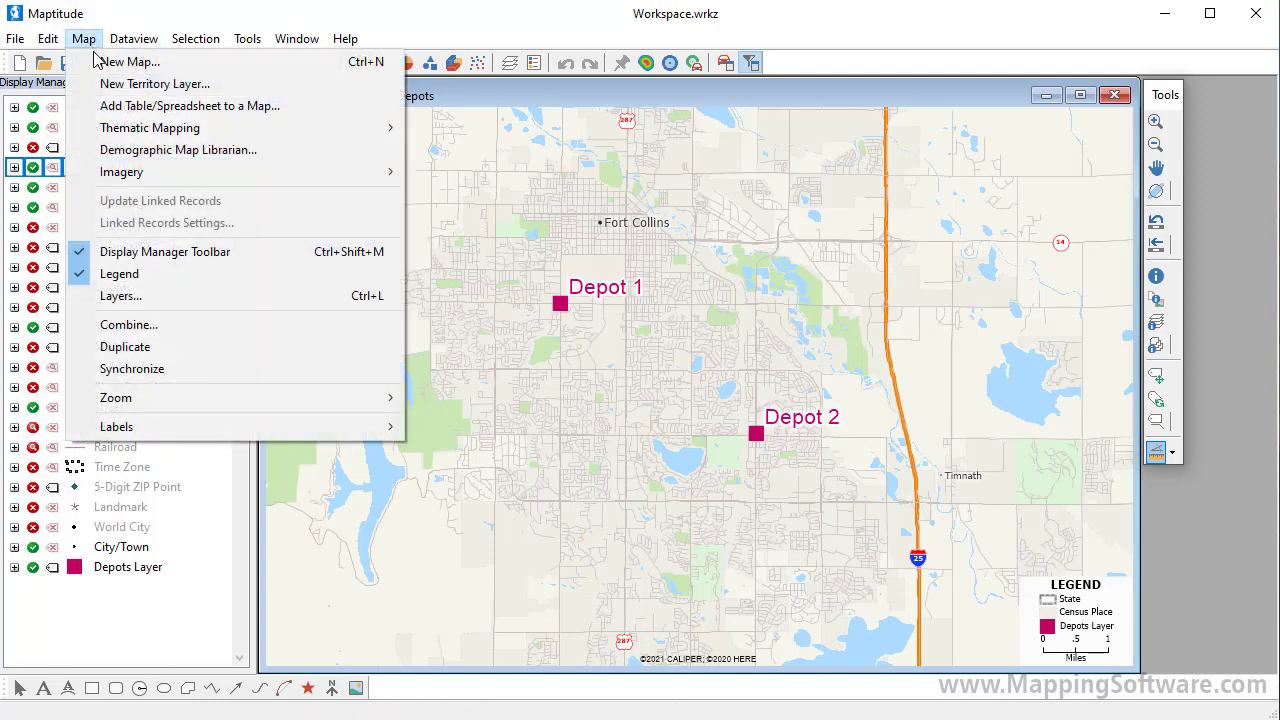
left_click(137, 107)
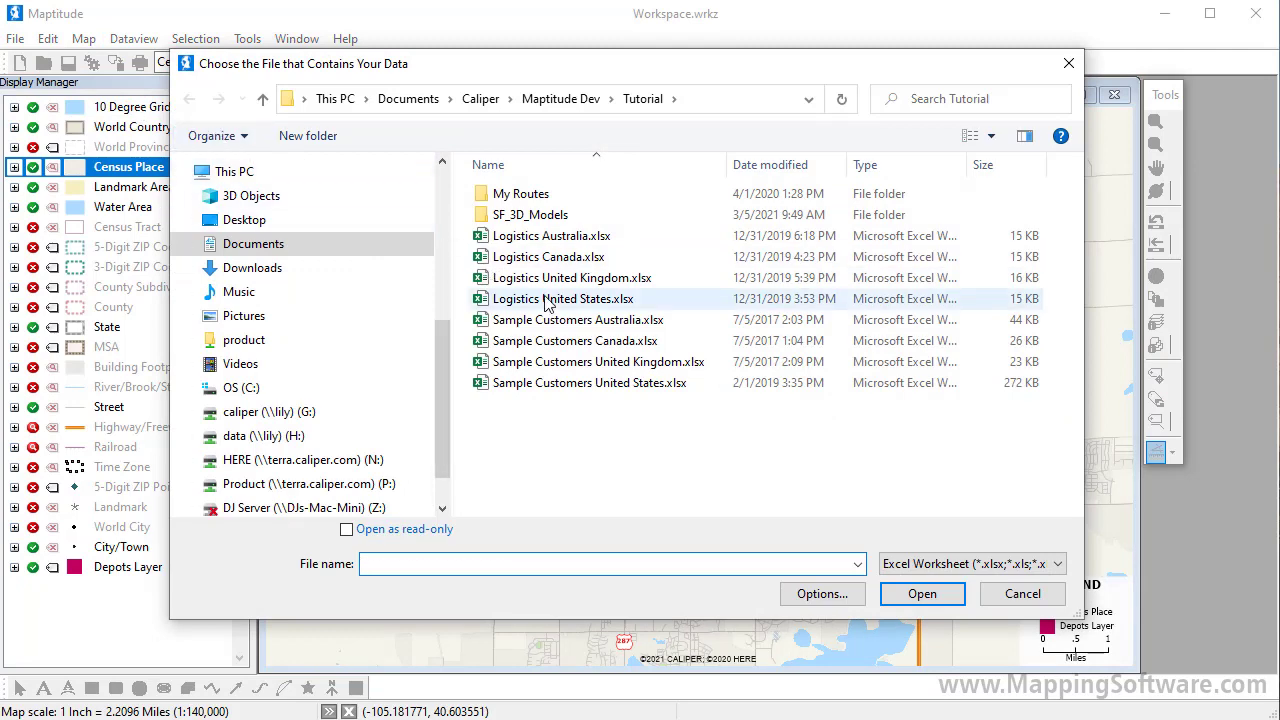
left_click(590, 299)
left_click(930, 596)
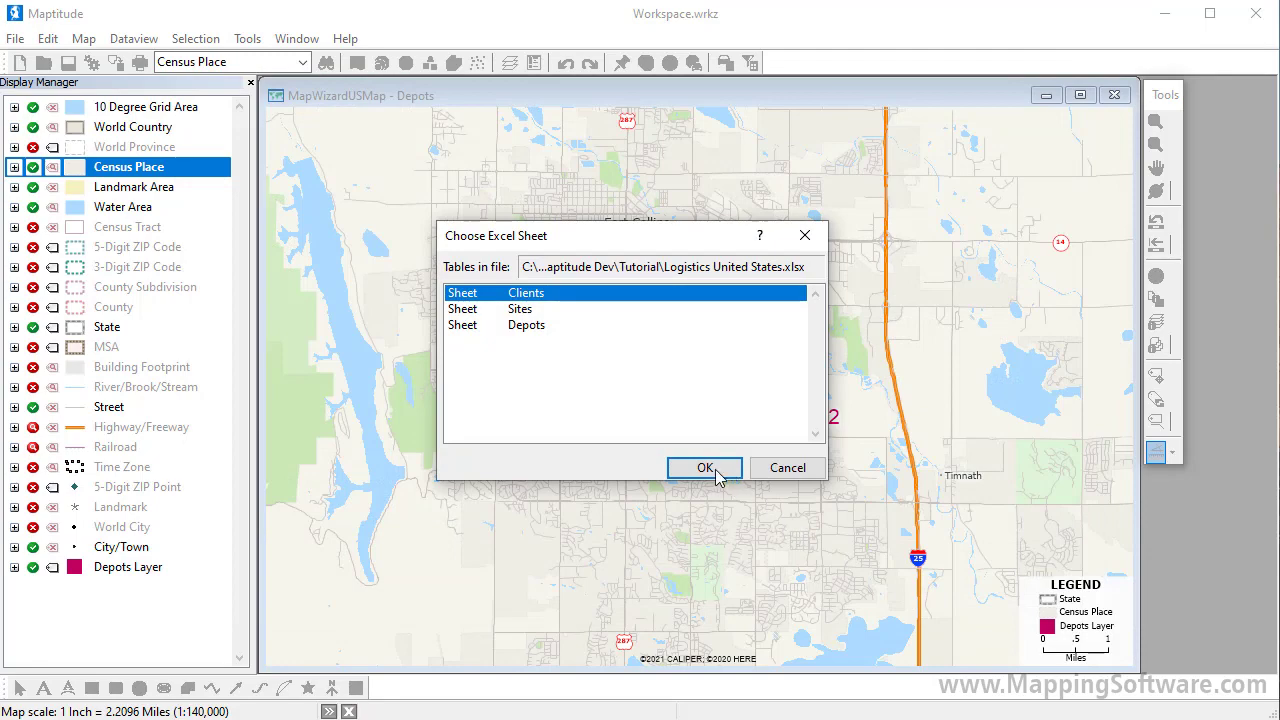
left_click(714, 470)
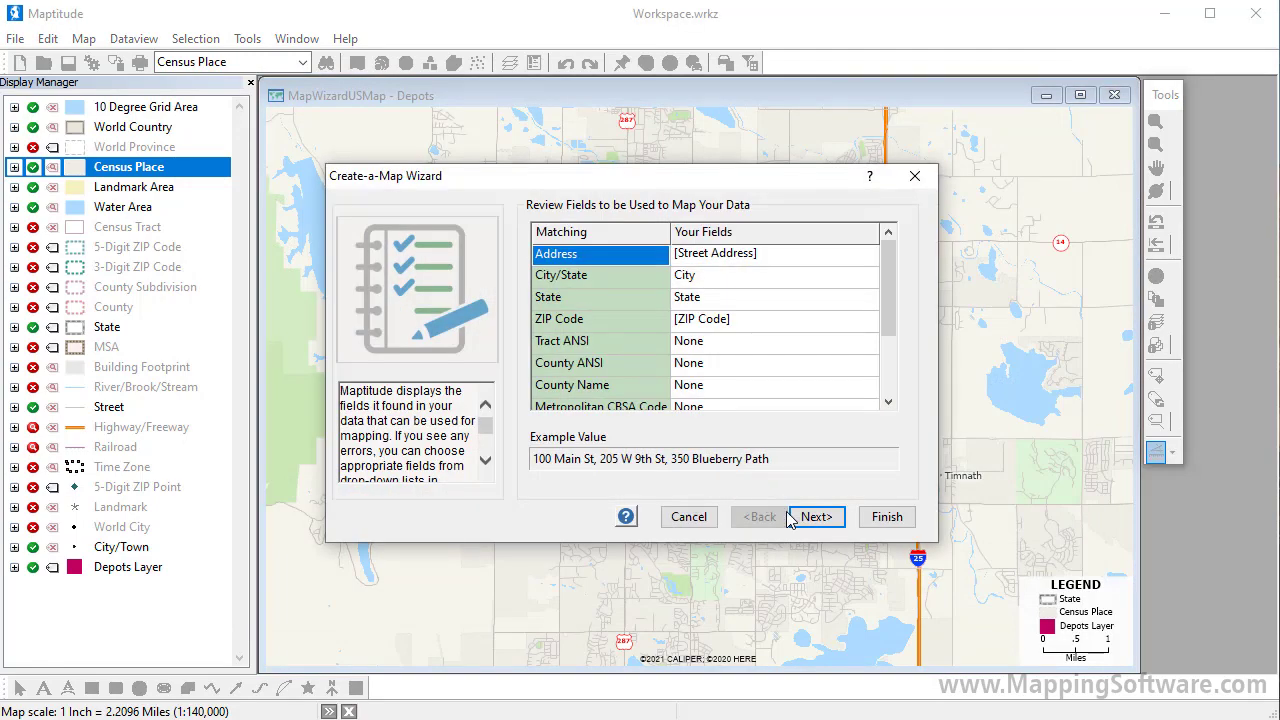
left_click(800, 519)
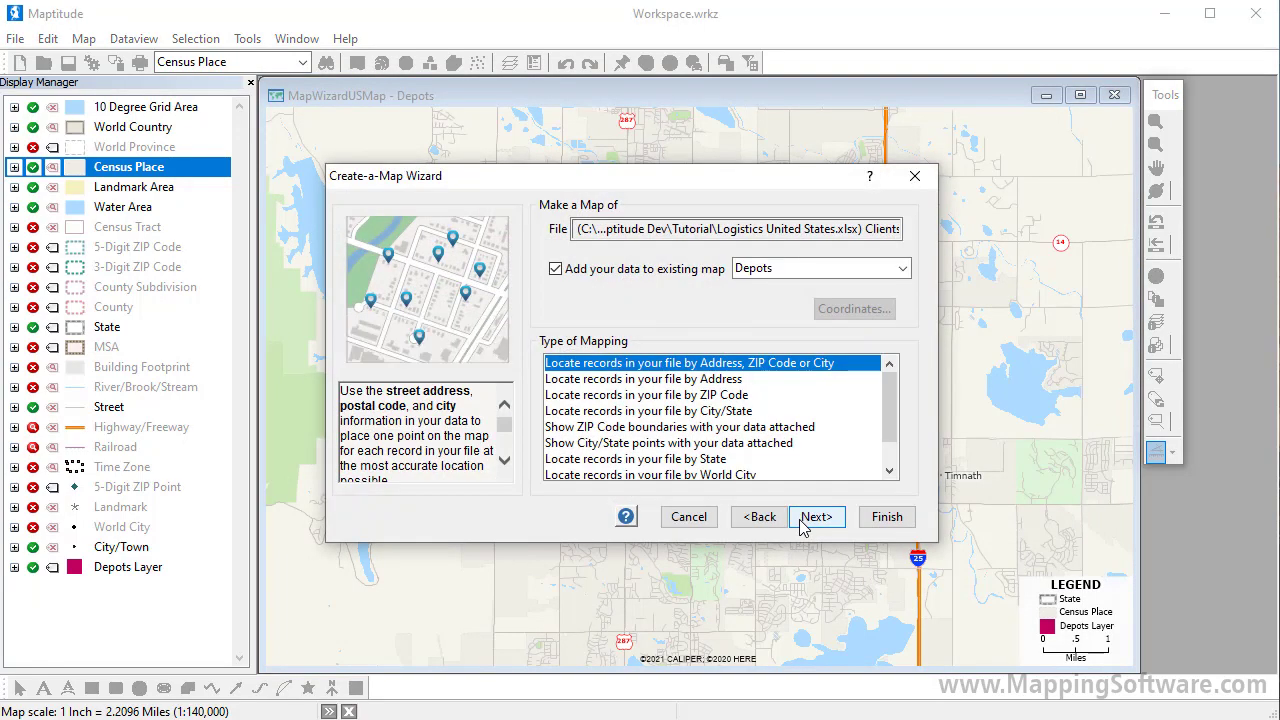
left_click(889, 522)
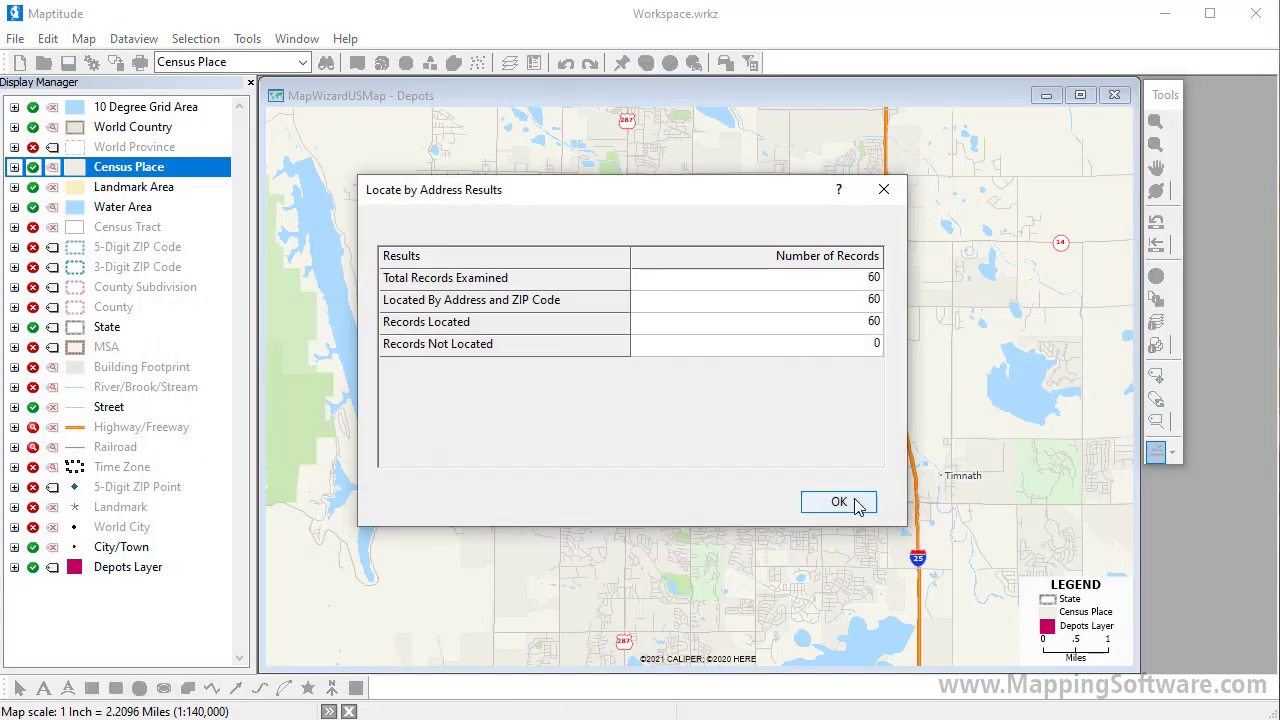
left_click(839, 502)
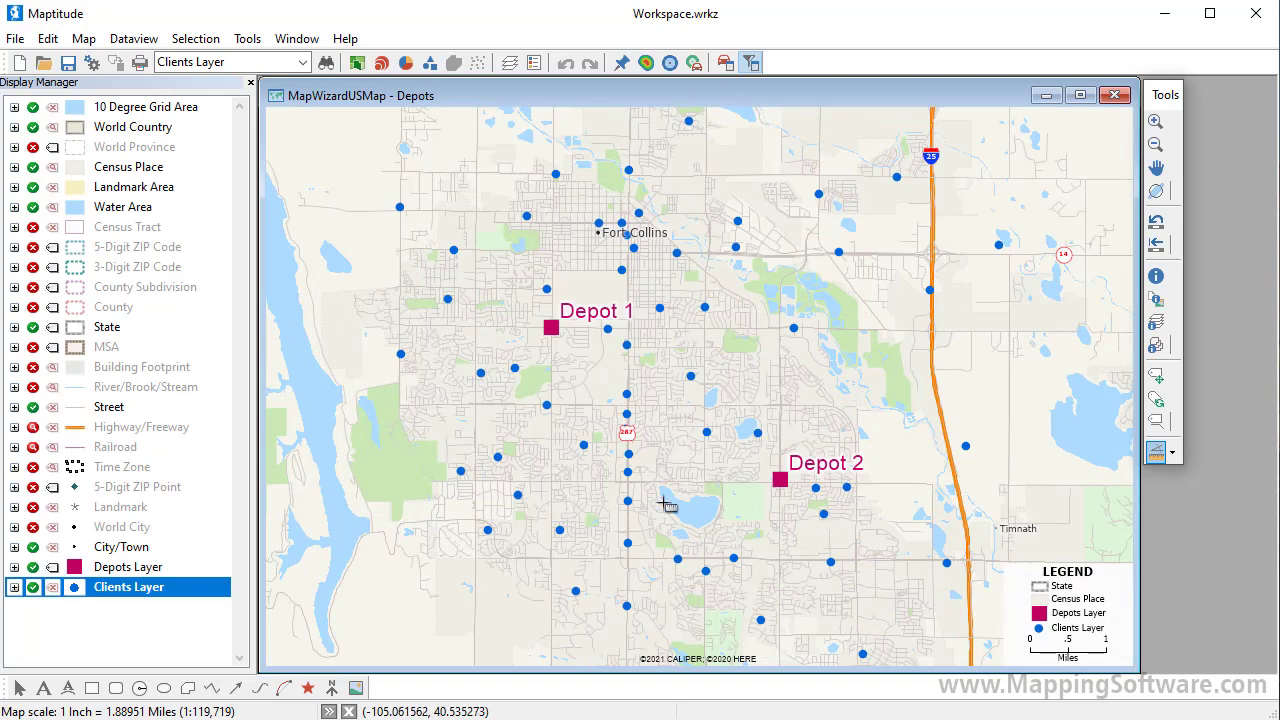
Open a new dataview of the Clients Layer and add a field named Distance to its table structure
right_click(175, 598)
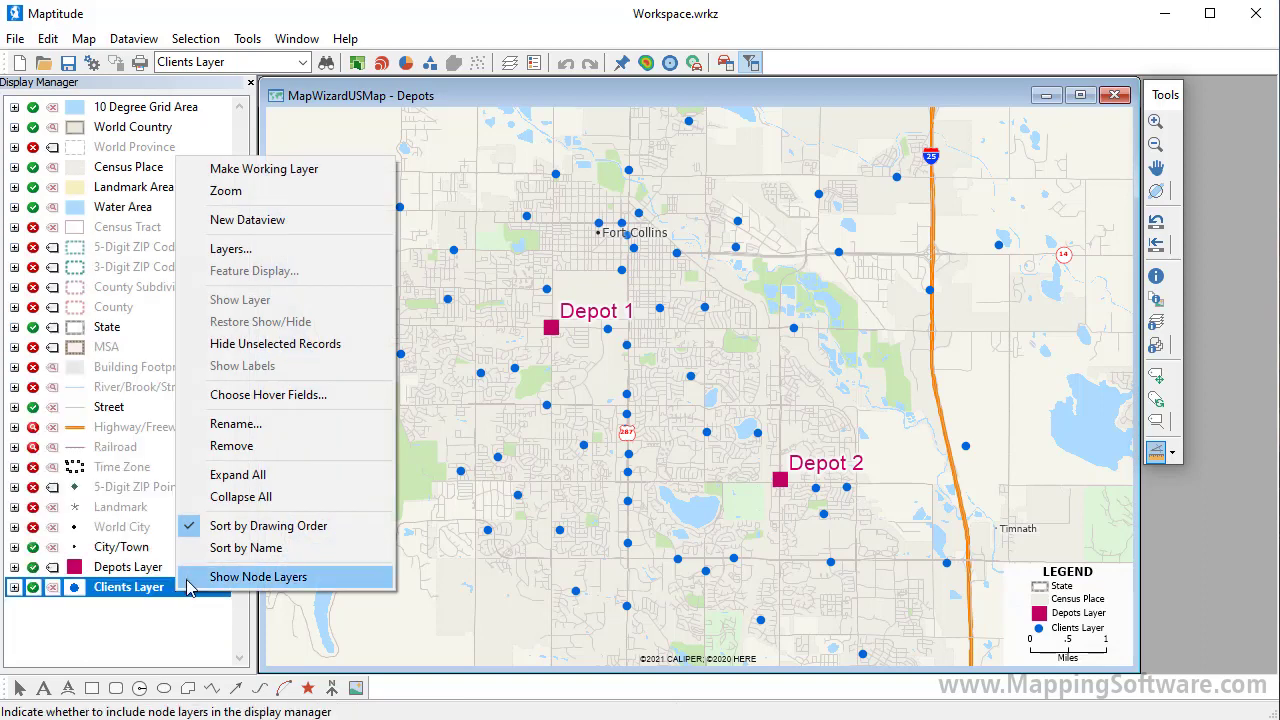
left_click(276, 222)
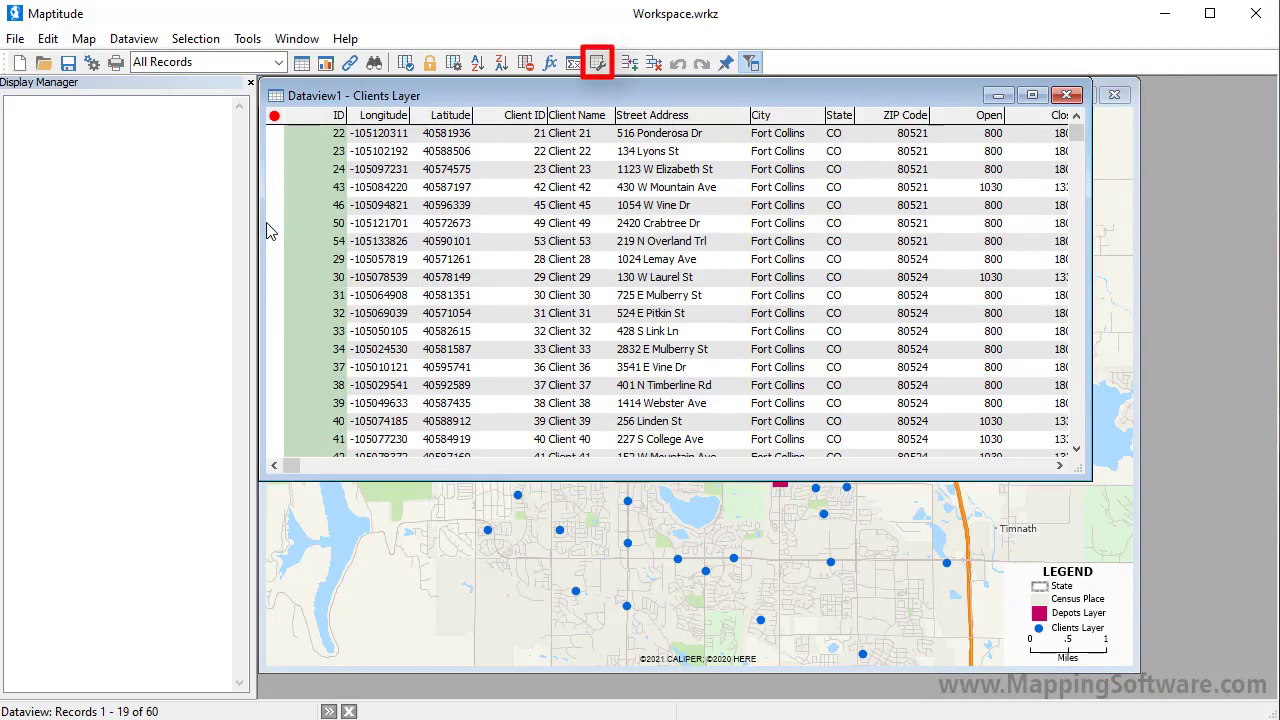
left_click(597, 63)
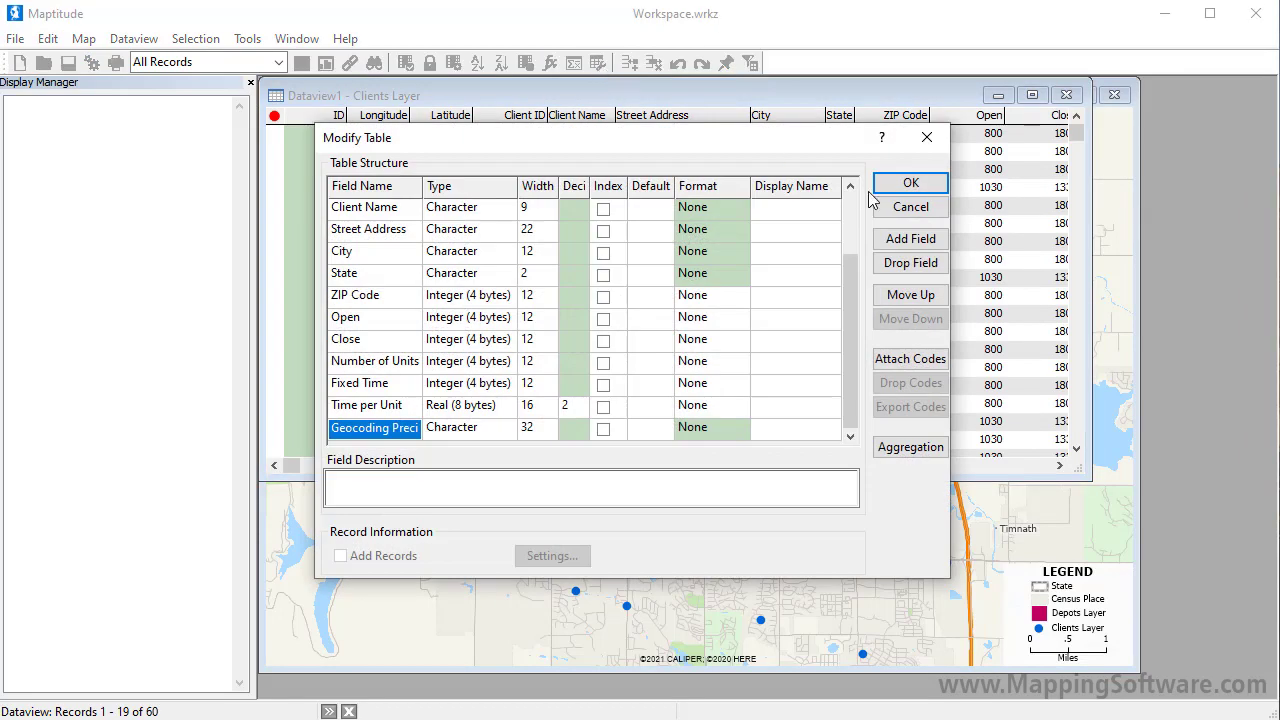
left_click(915, 240)
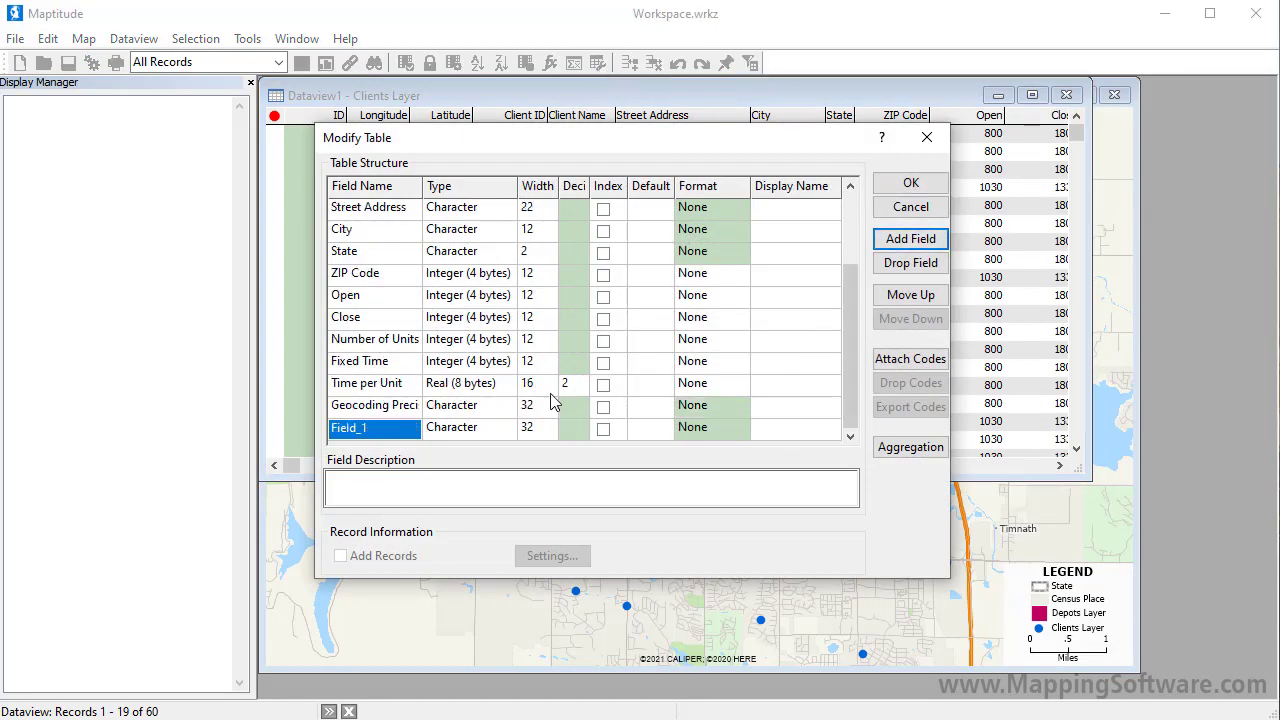
left_click(398, 438)
left_click_drag(371, 428, 305, 423)
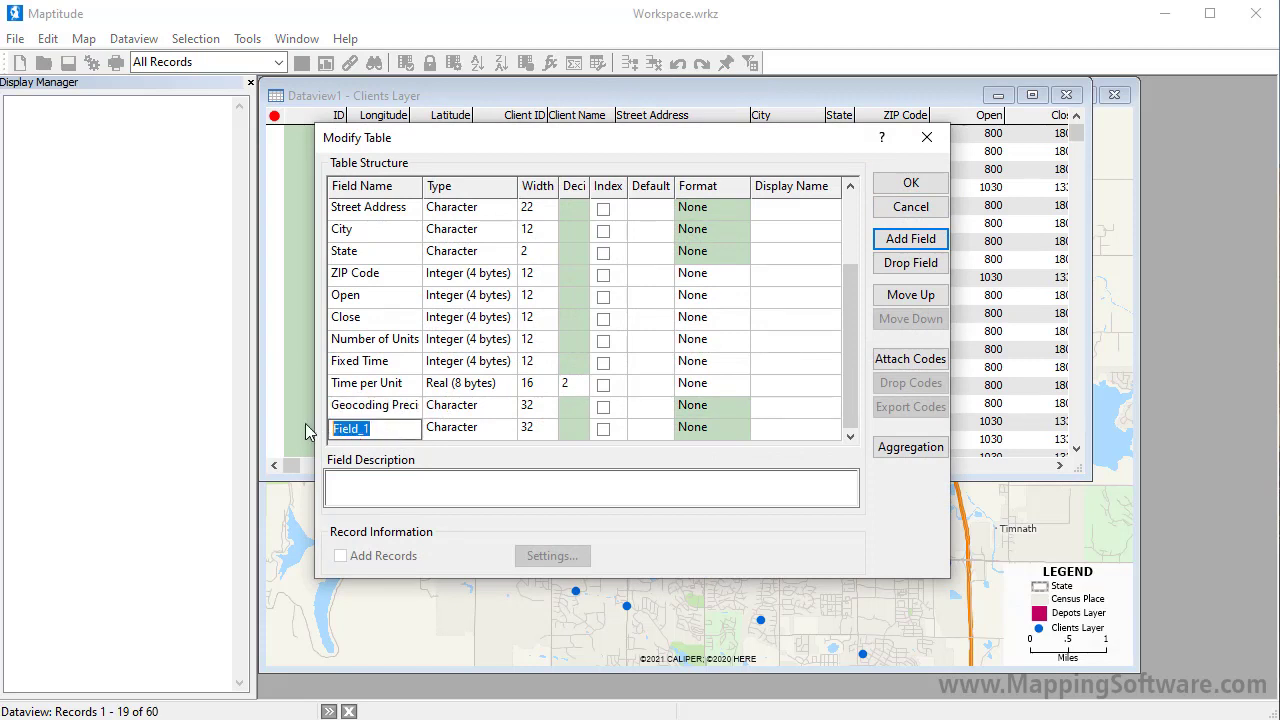
type("Distance")
Set the Distance field's type to Real (8 bytes) and apply the modified structure to the clients table
left_click(494, 431)
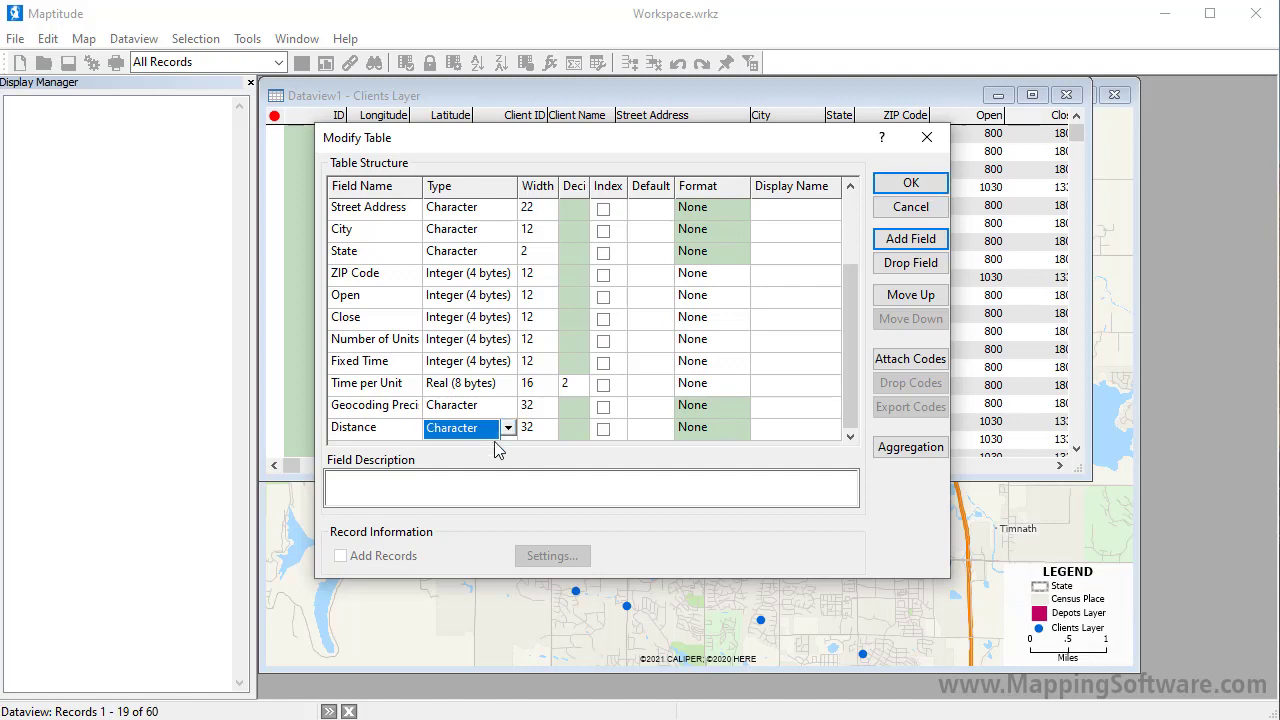
left_click(508, 433)
left_click(458, 467)
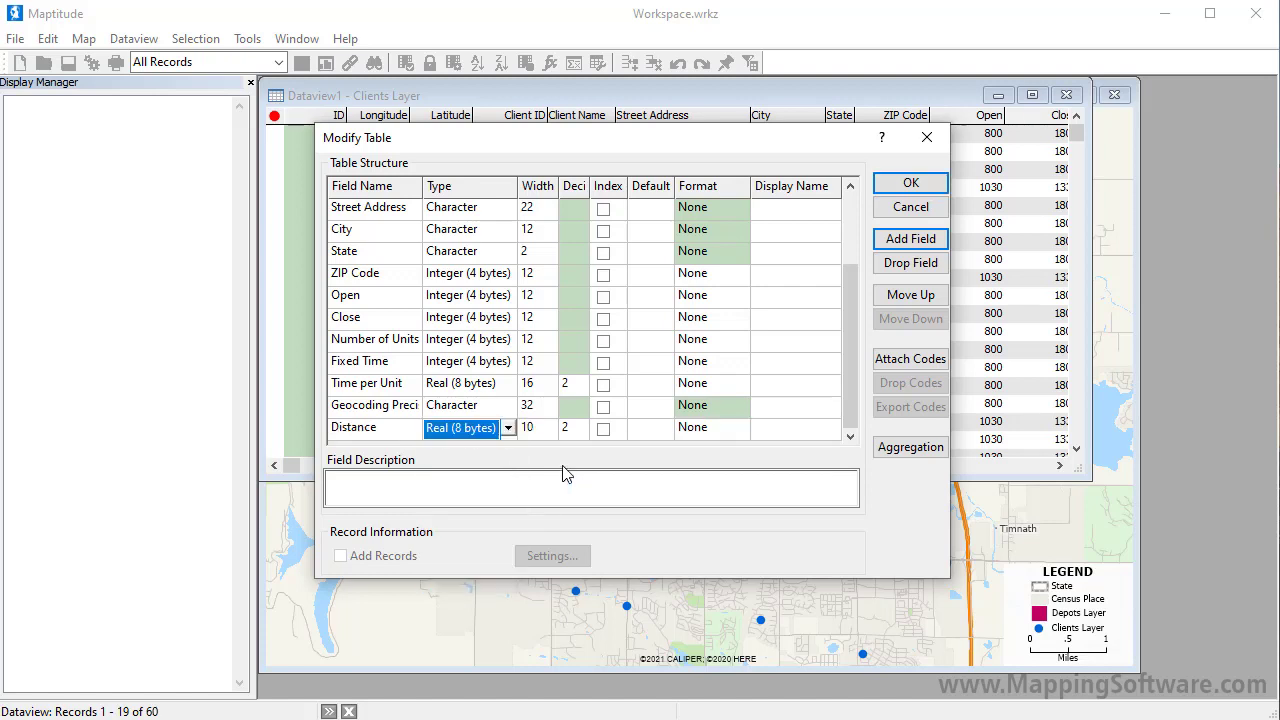
left_click(895, 184)
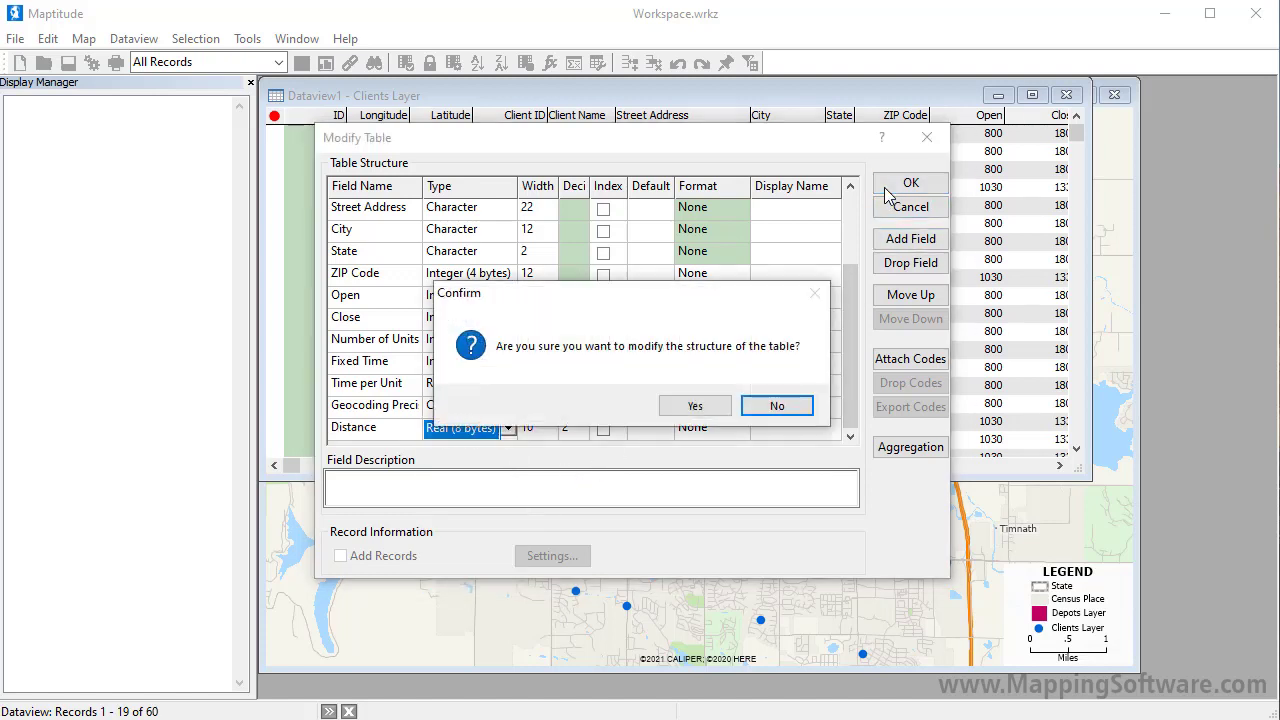
left_click(724, 404)
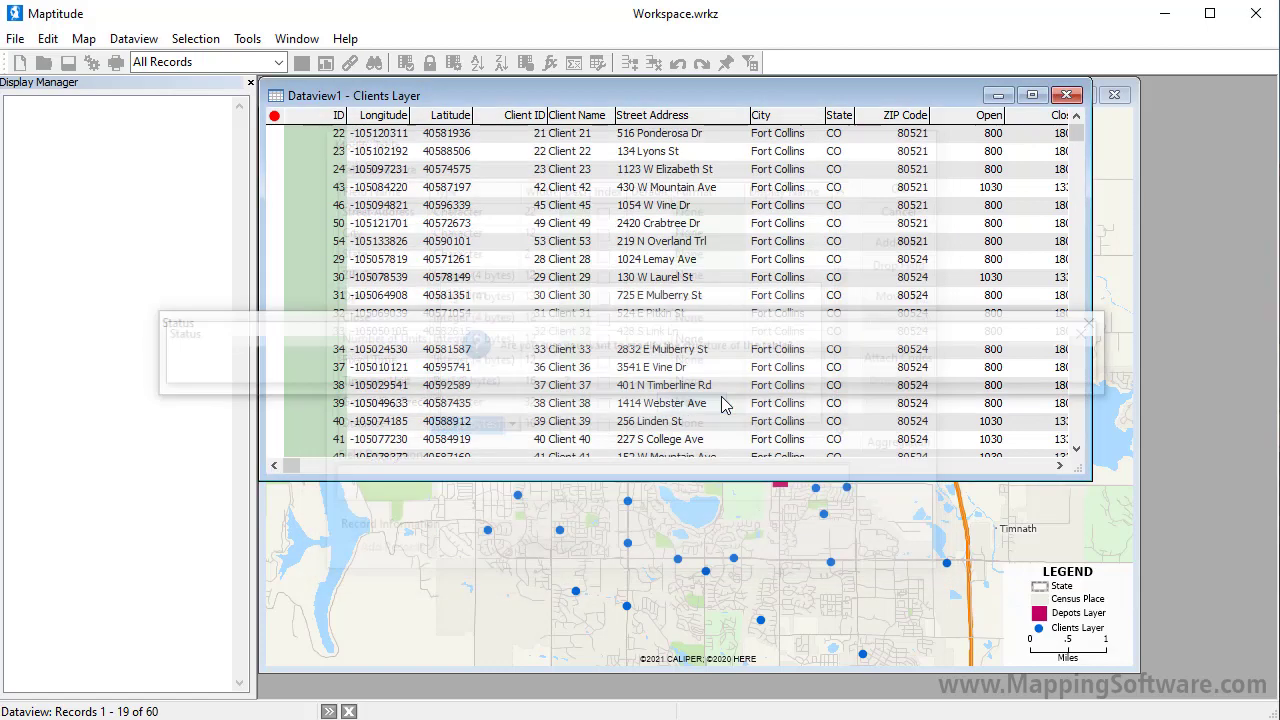
Fill the whole Distance column by tagging with Distance to Feature, using all features of the Depots Layer
left_click(1040, 471)
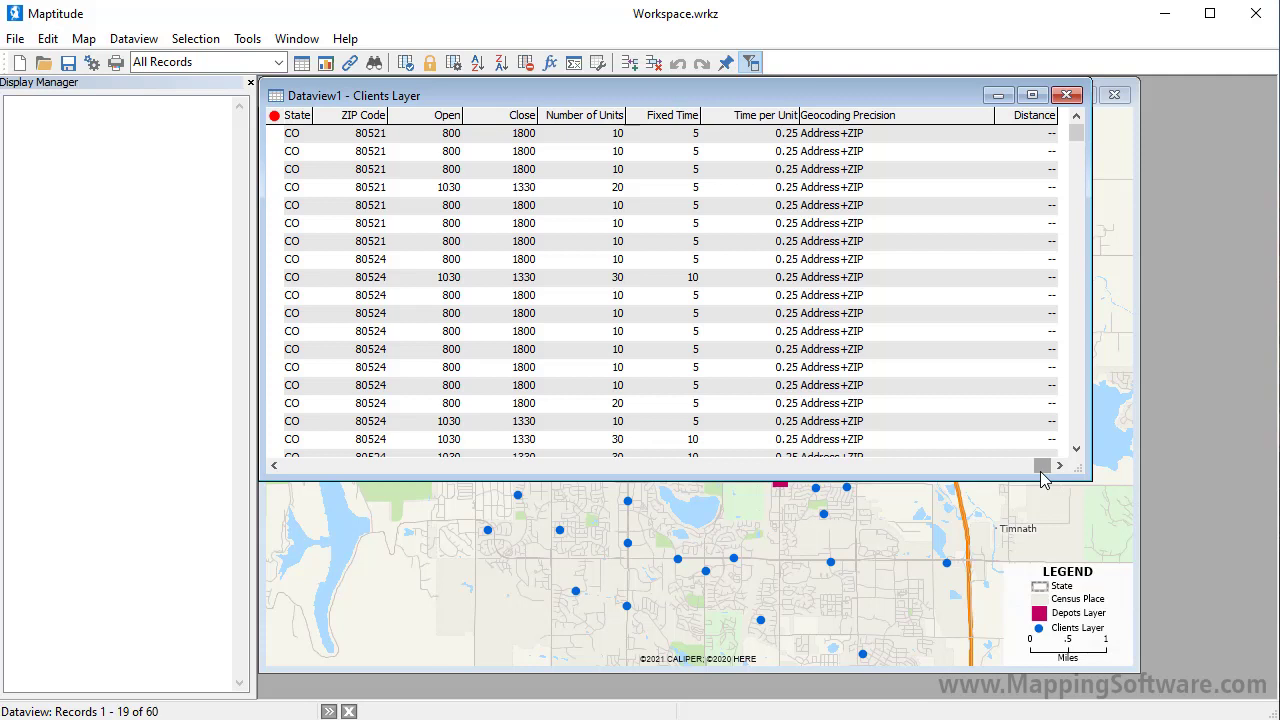
left_click(1017, 116)
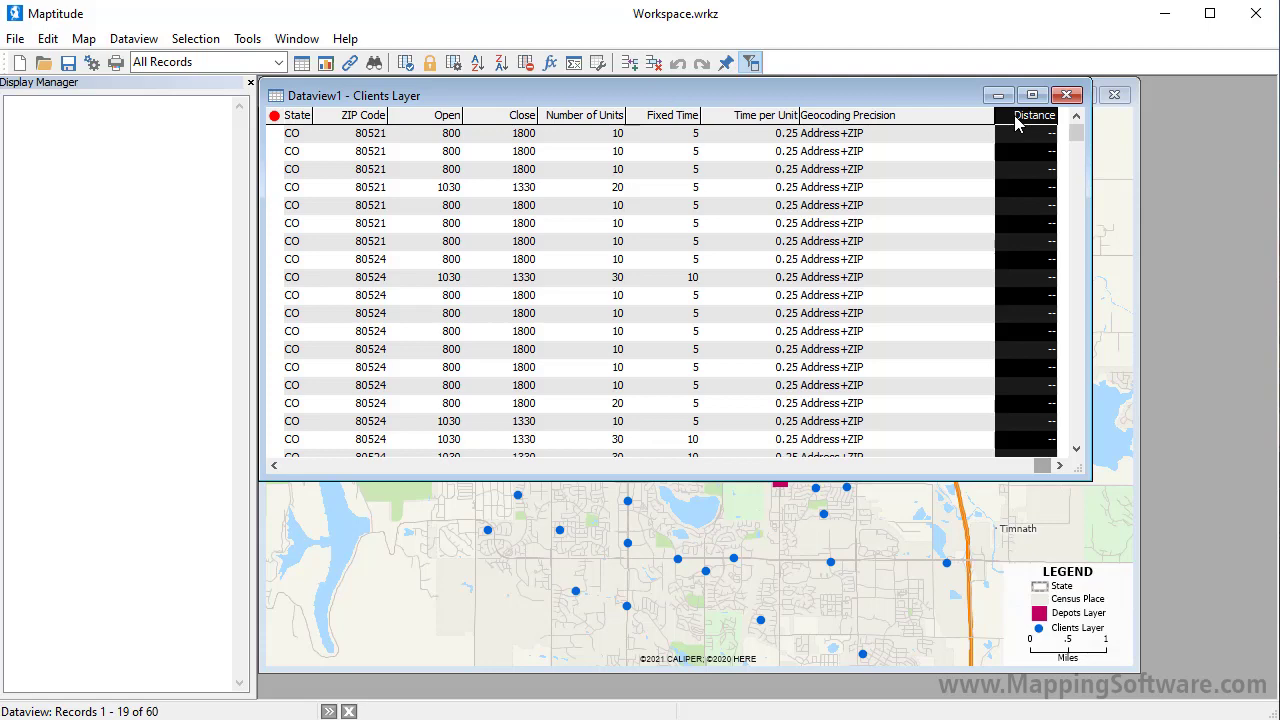
left_click(47, 38)
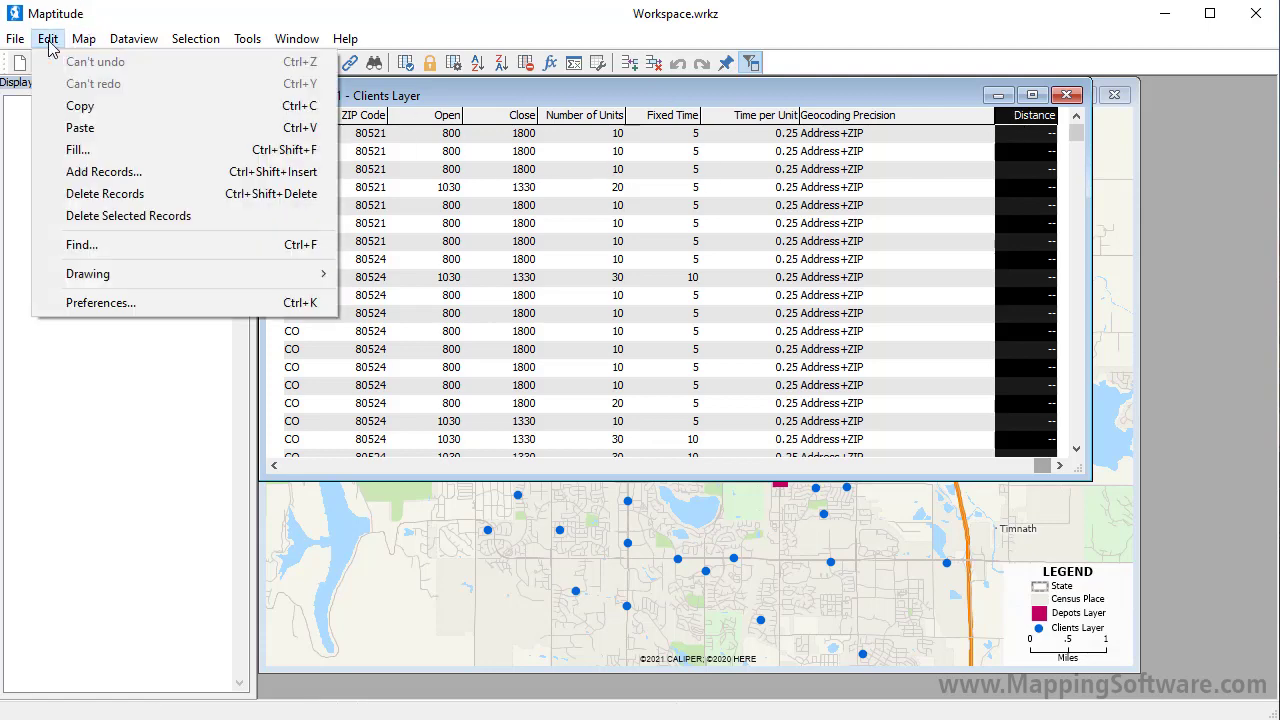
left_click(137, 158)
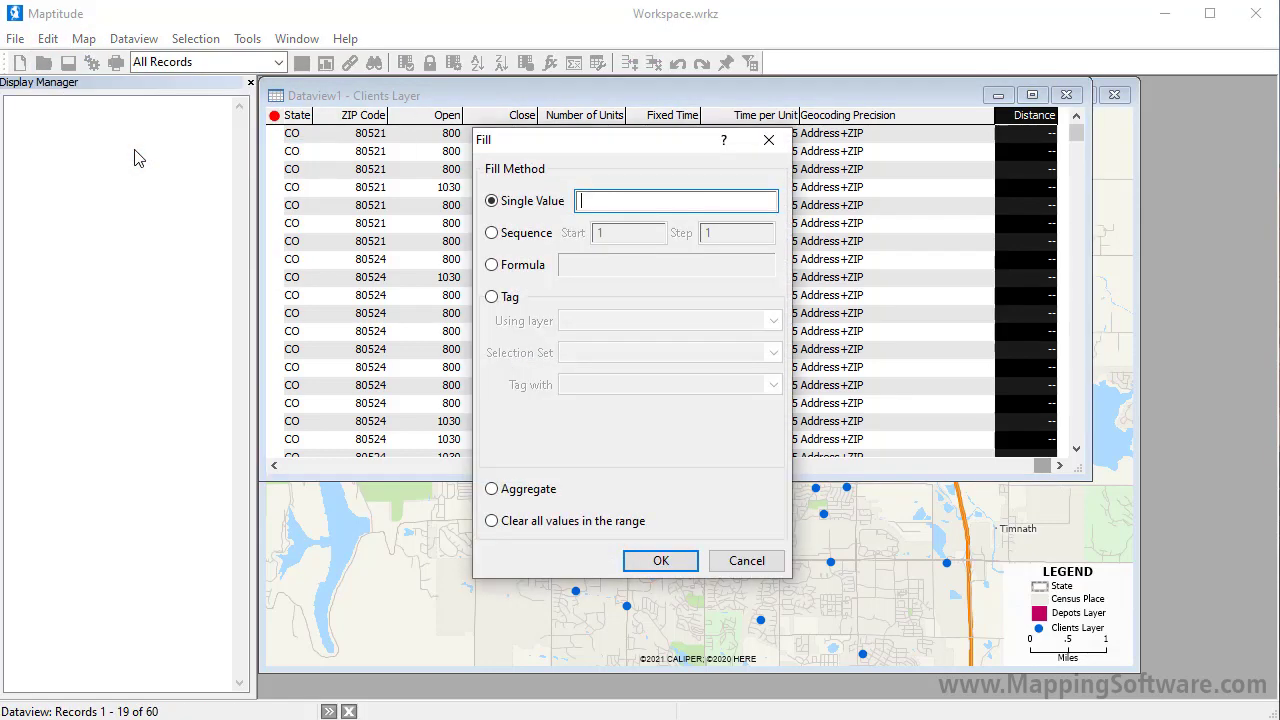
left_click(494, 298)
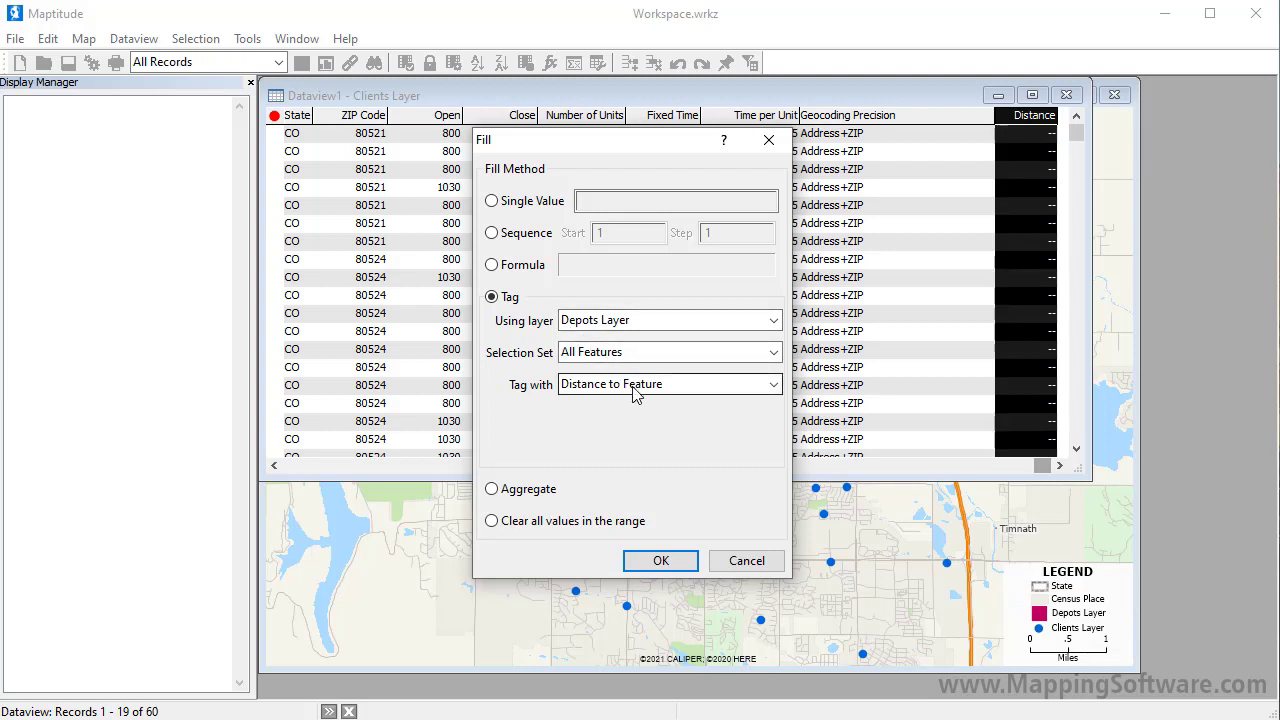
left_click(678, 560)
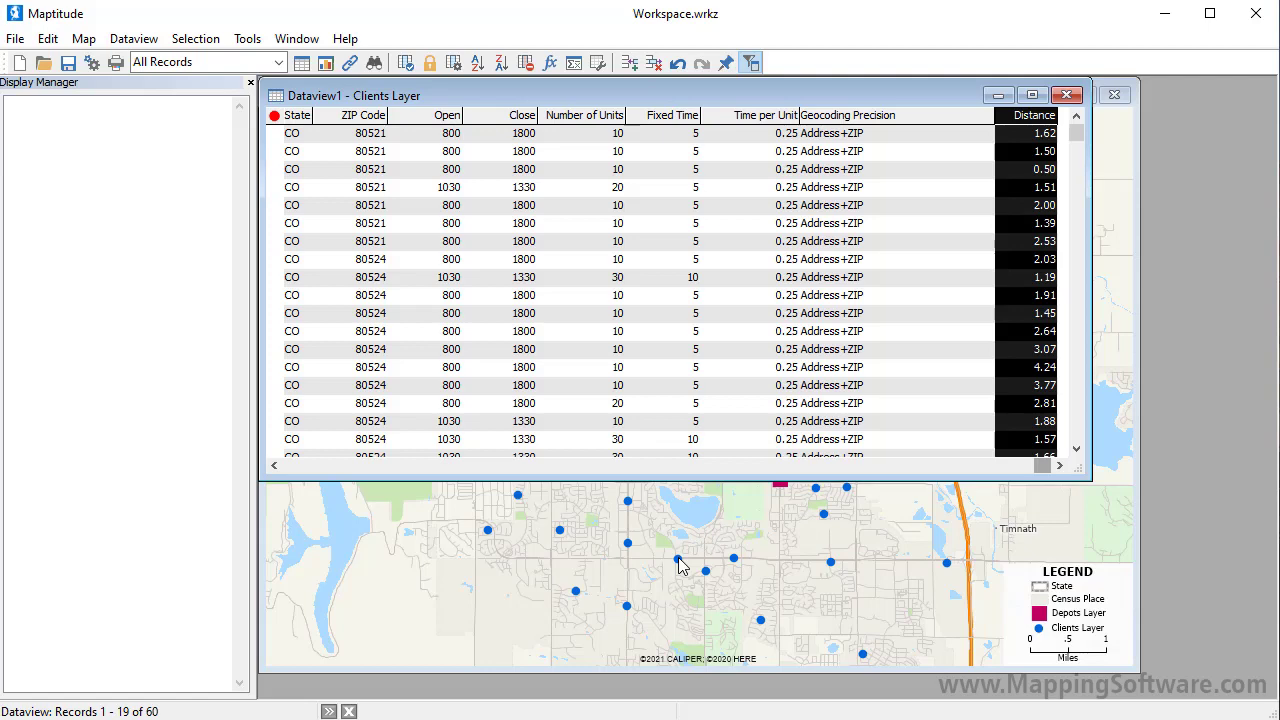
On the map, inspect the Distance values of the nearest clients east of Depot 1 and Depot 2 and one on E Mulberry St, and close the record
left_click(774, 530)
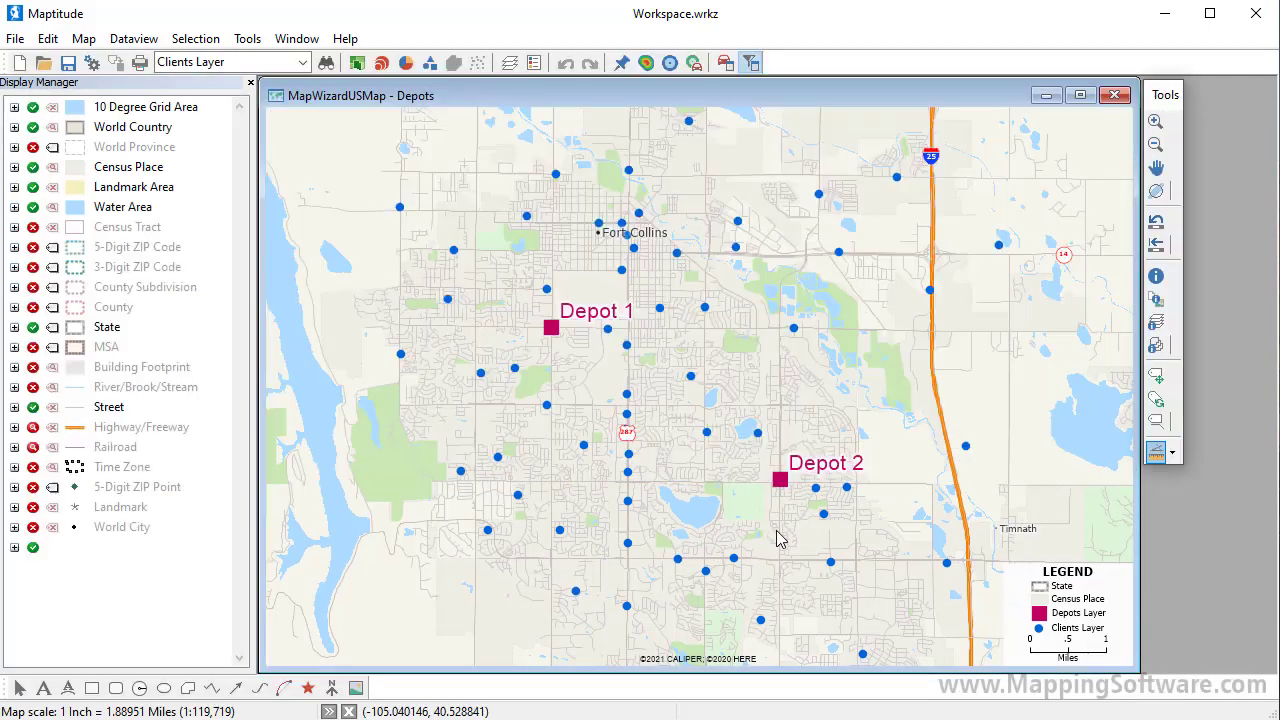
left_click(1156, 279)
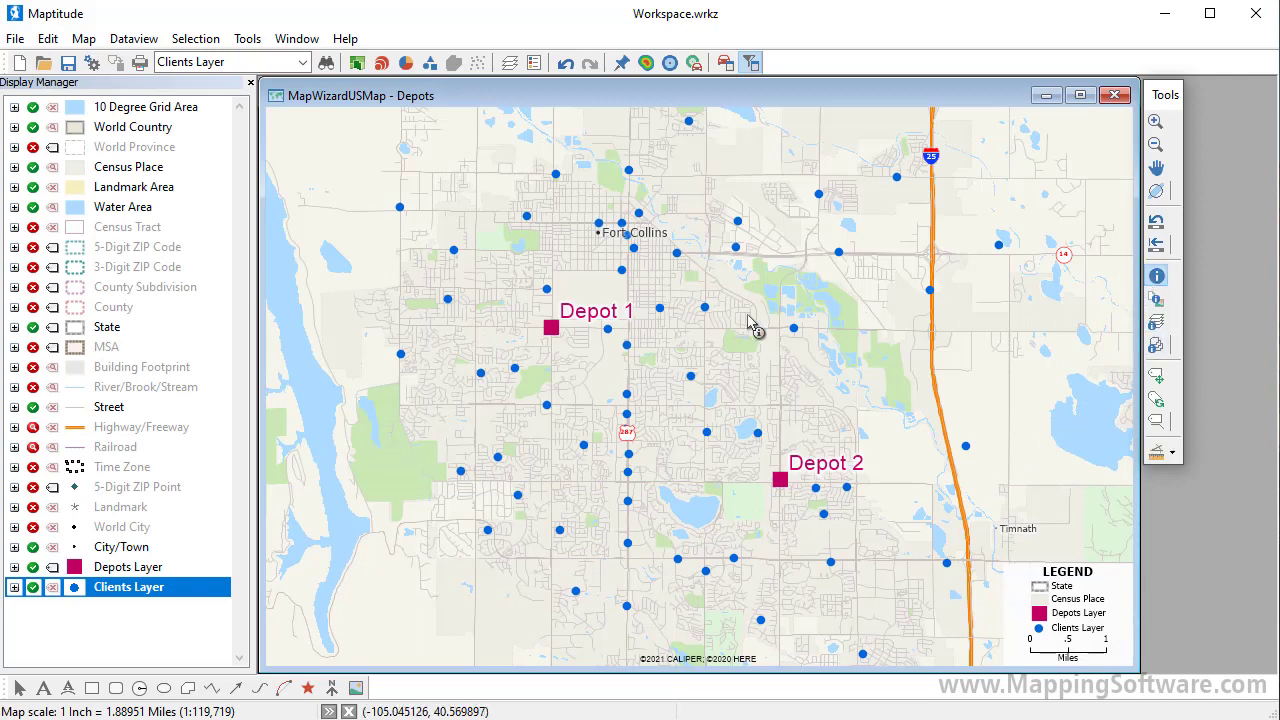
left_click(606, 329)
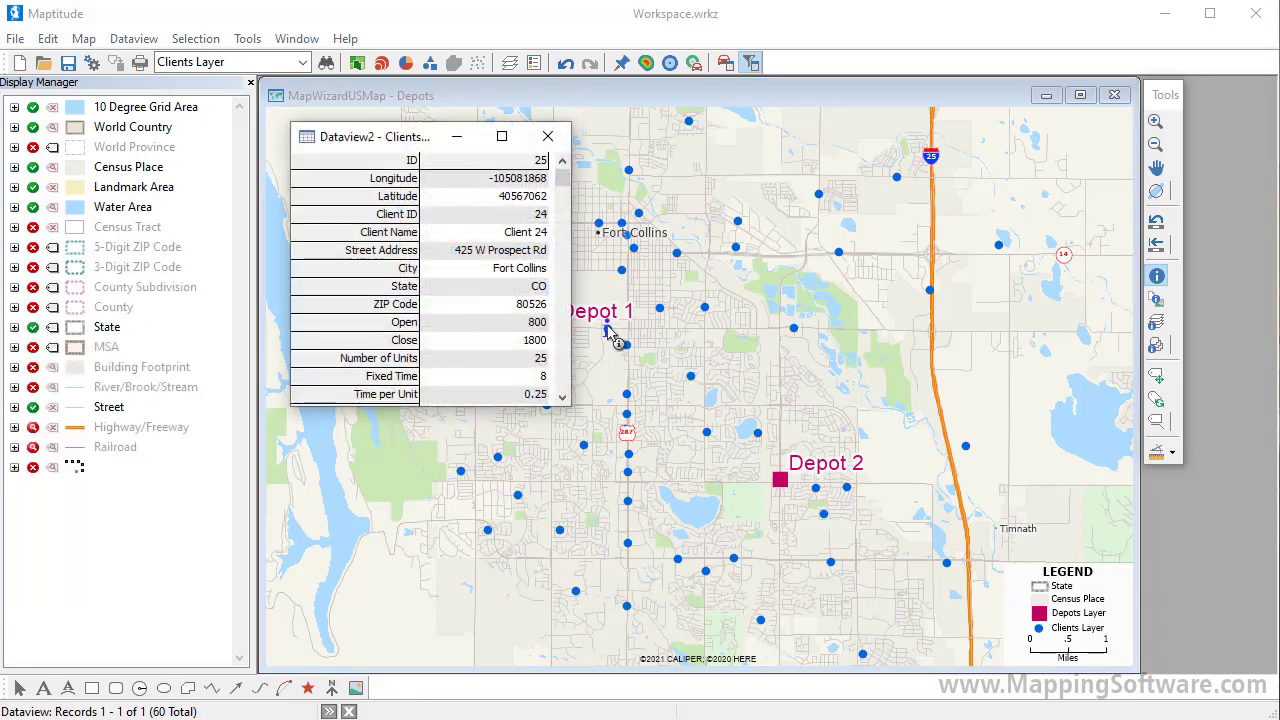
scroll(562, 388, "down", 1)
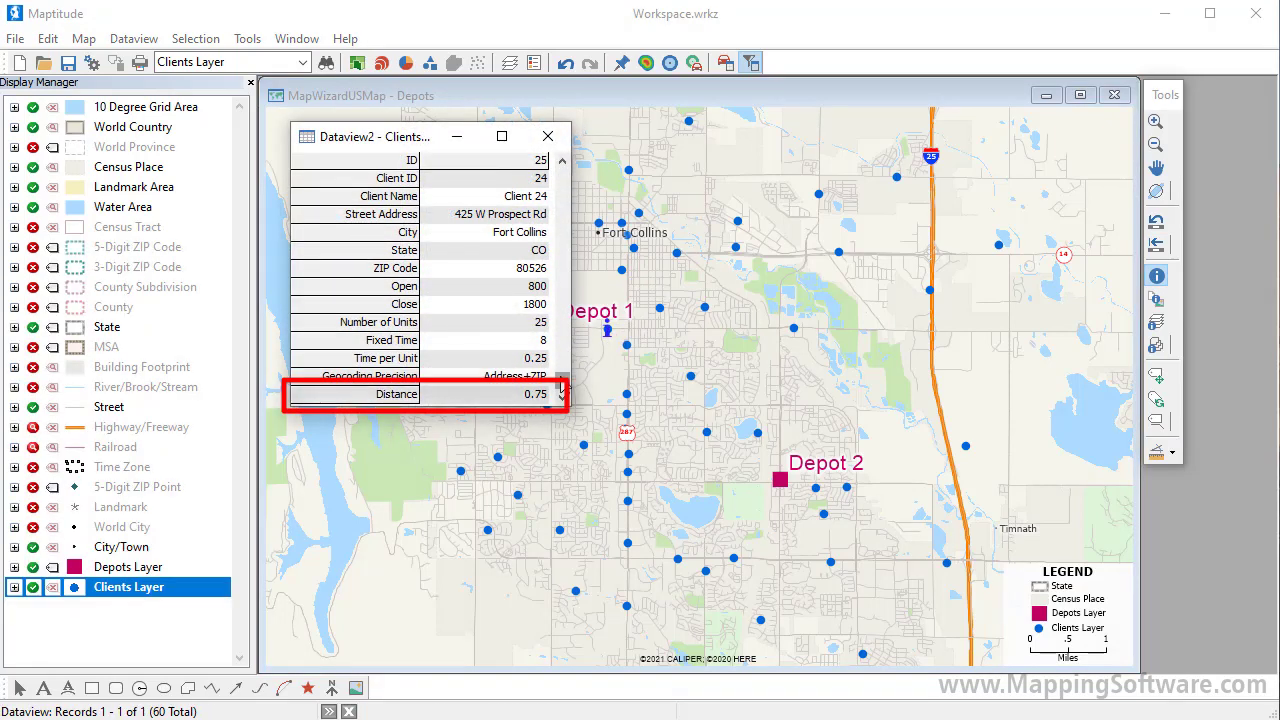
left_click(839, 254)
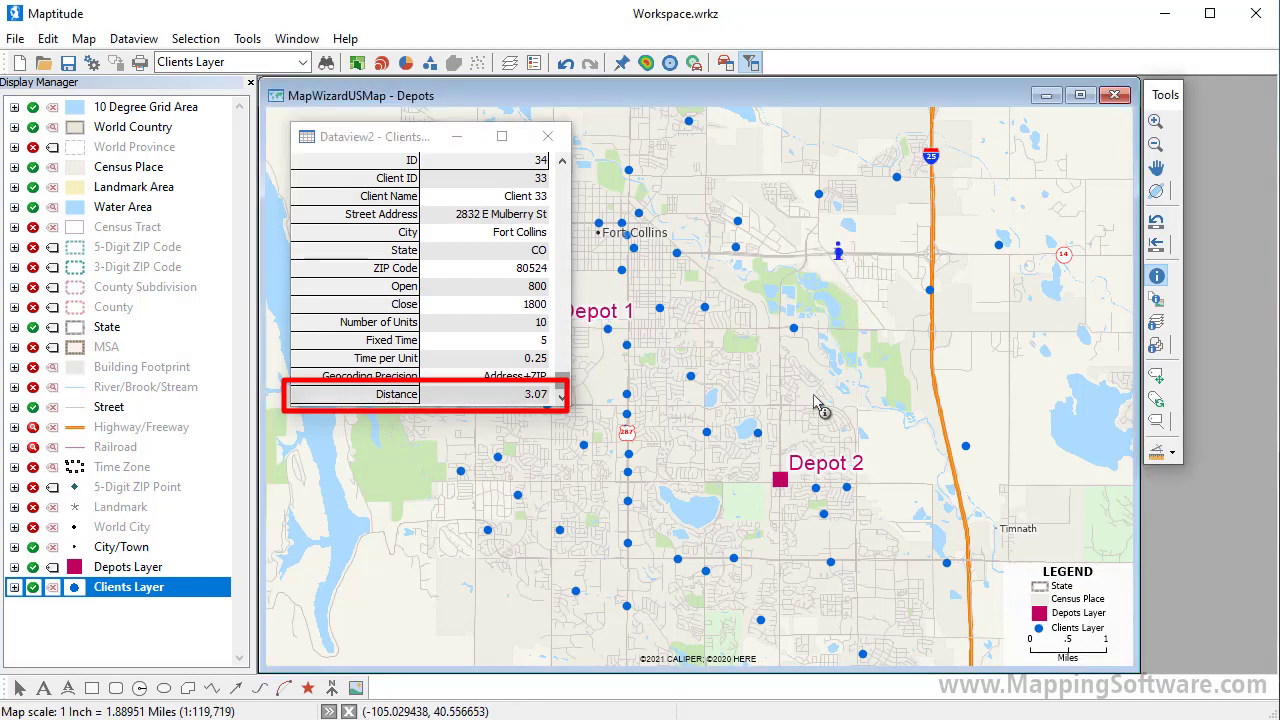
left_click(815, 487)
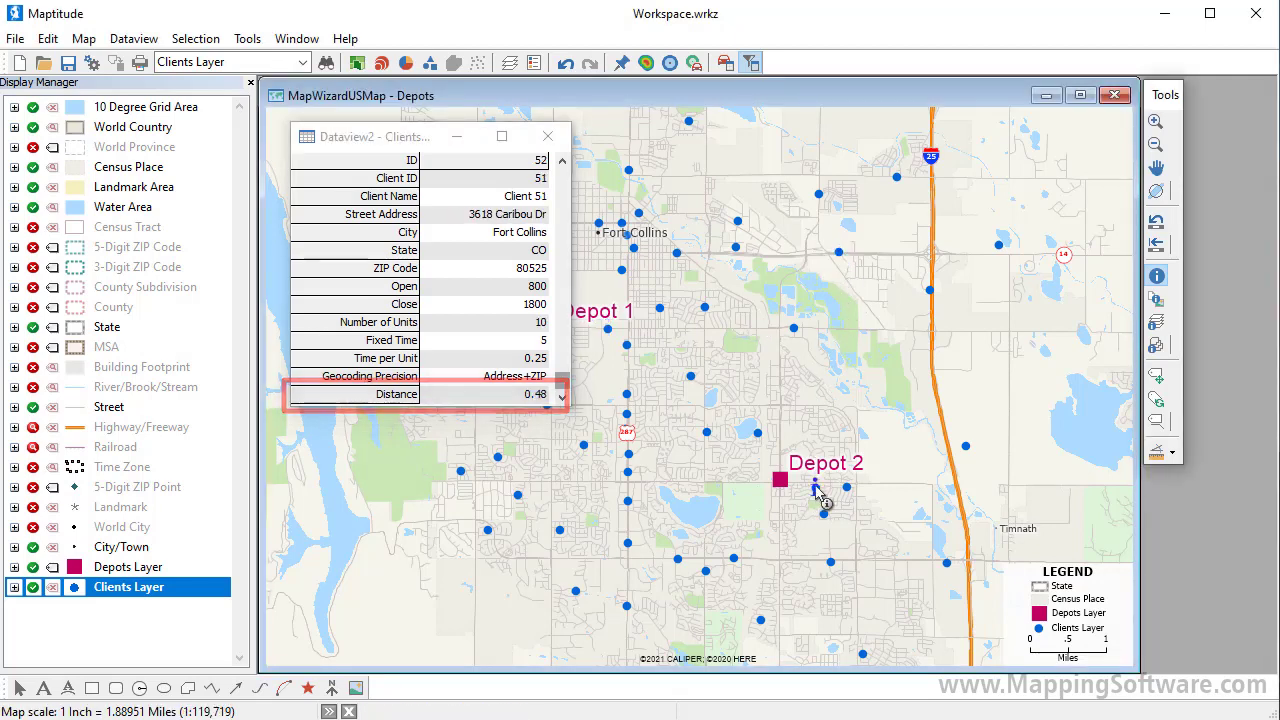
left_click(547, 136)
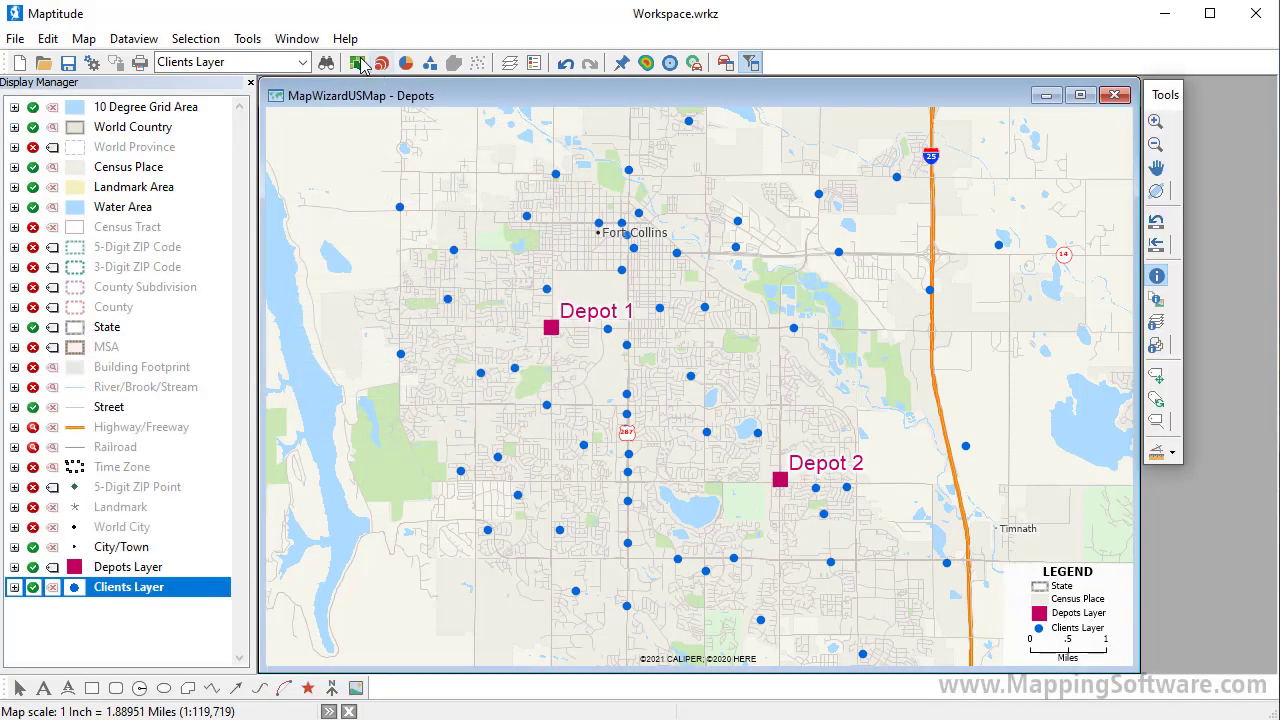
Create a color theme for the Clients Layer on the Distance field, using Equal Size Intervals and 9 classes
left_click(357, 63)
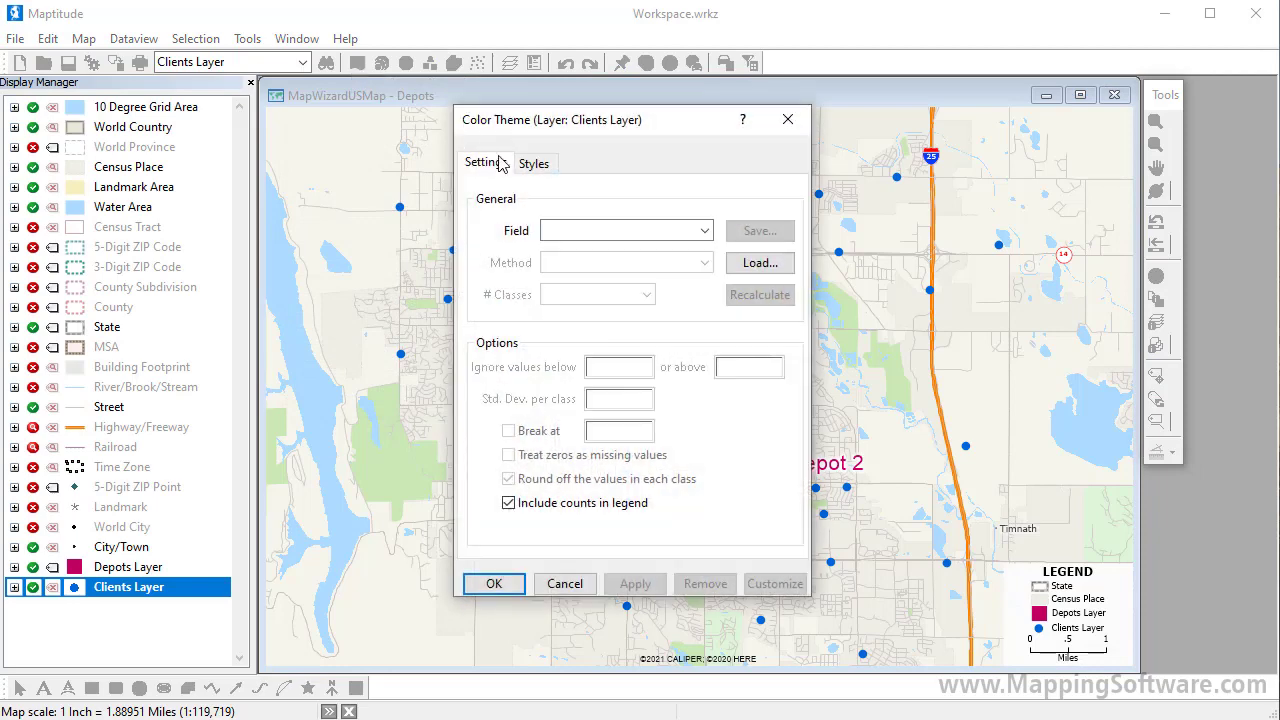
left_click(608, 232)
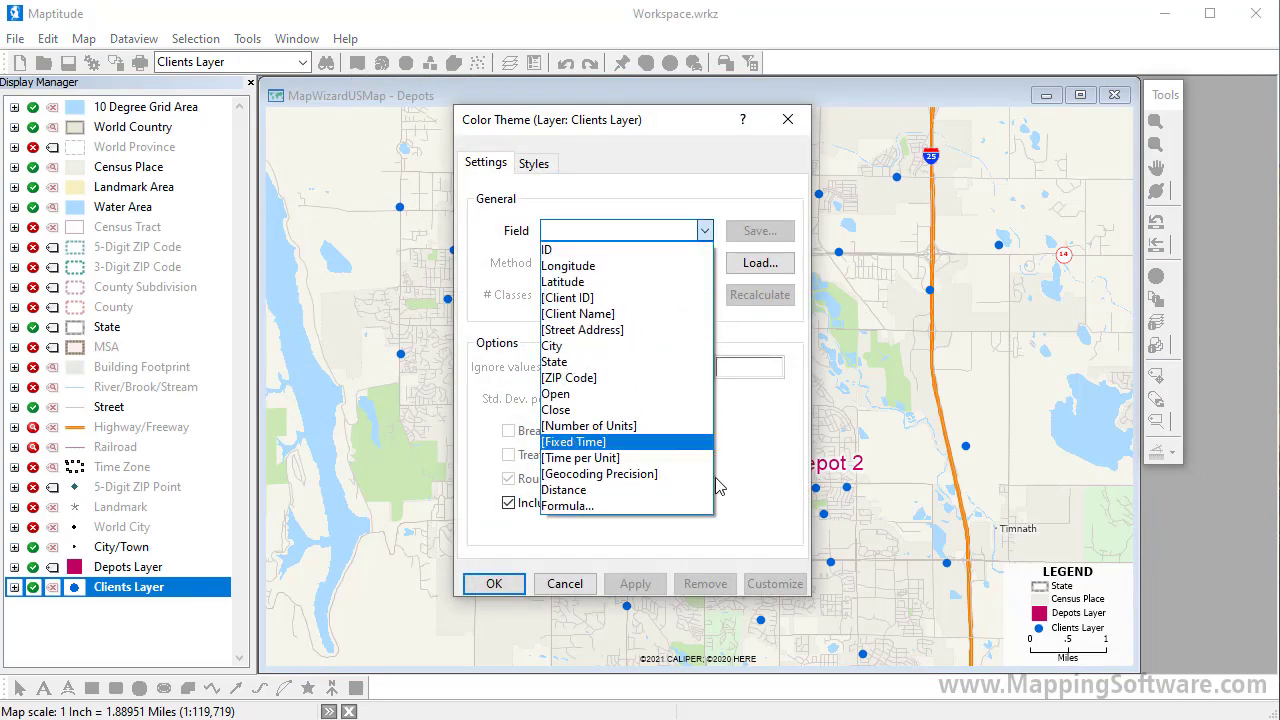
left_click(669, 491)
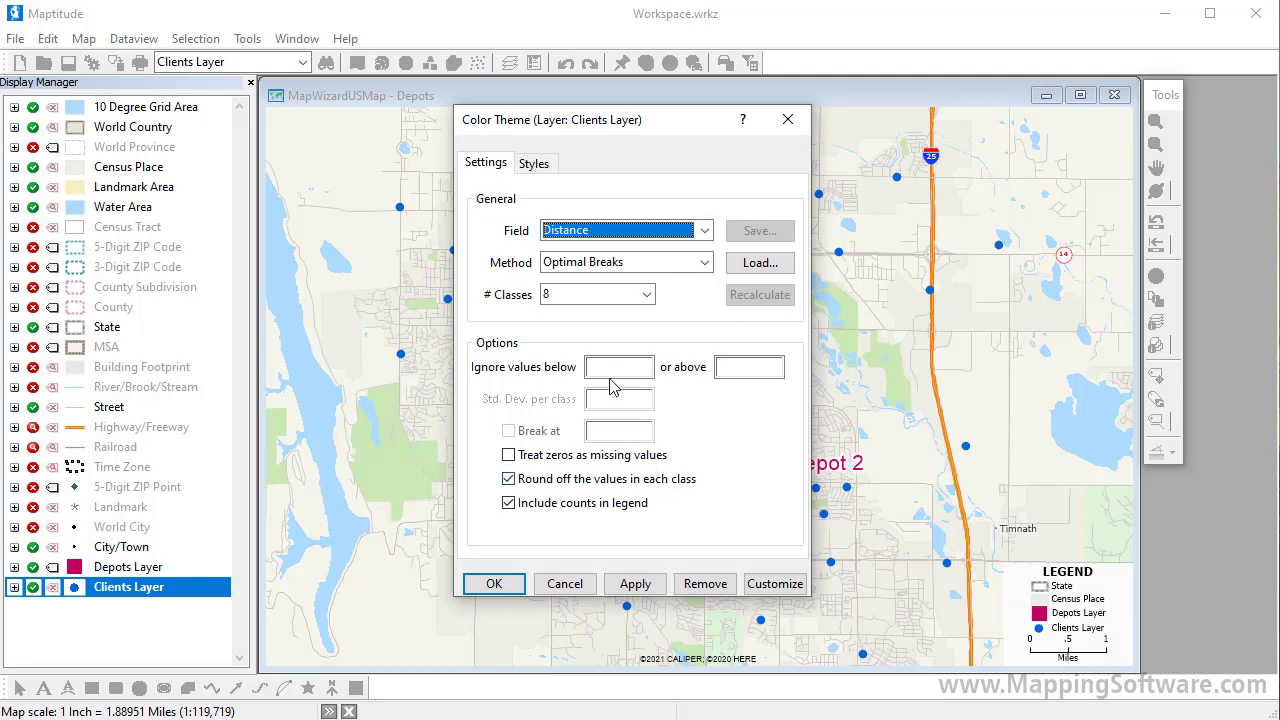
left_click(547, 264)
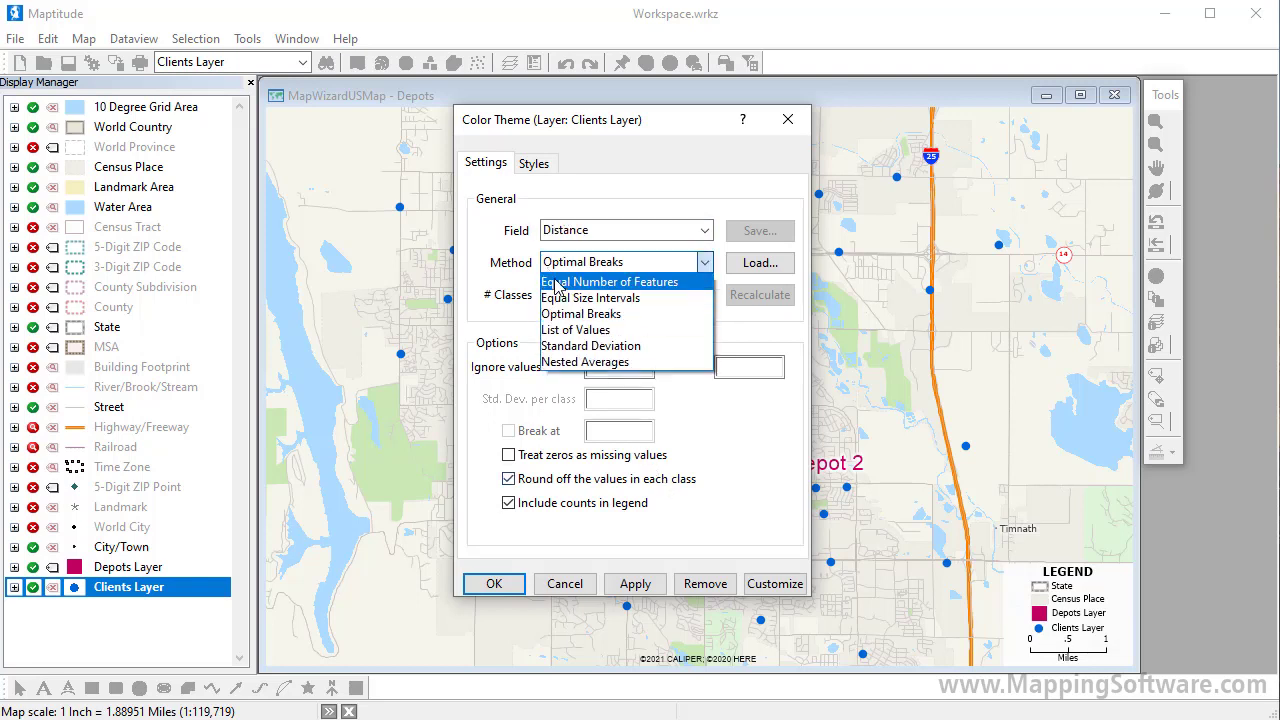
left_click(570, 298)
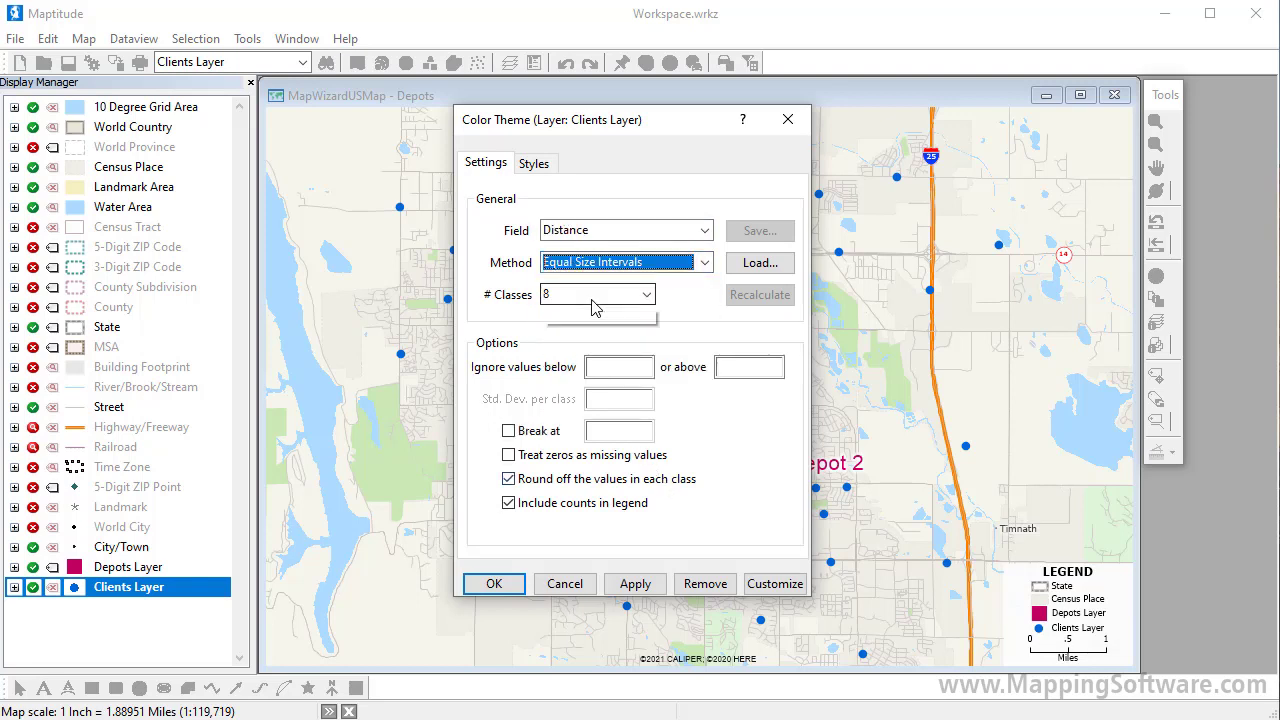
left_click(597, 296)
left_click(608, 330)
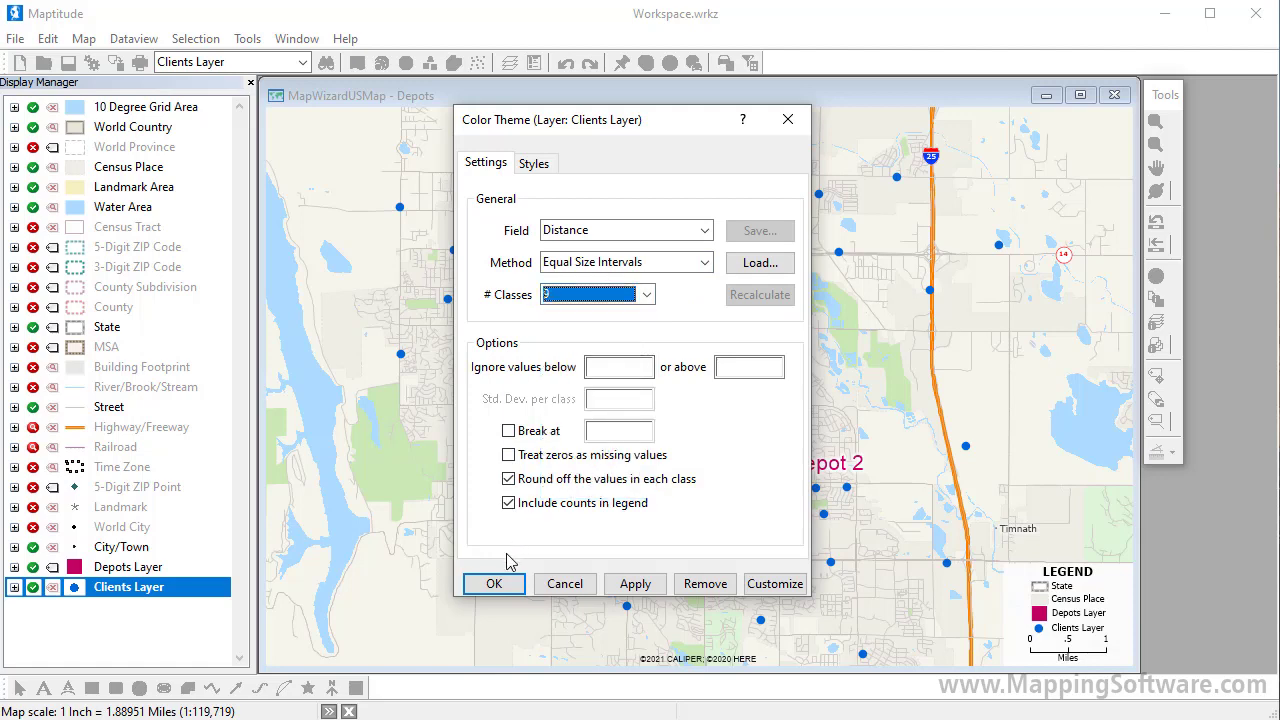
left_click(492, 583)
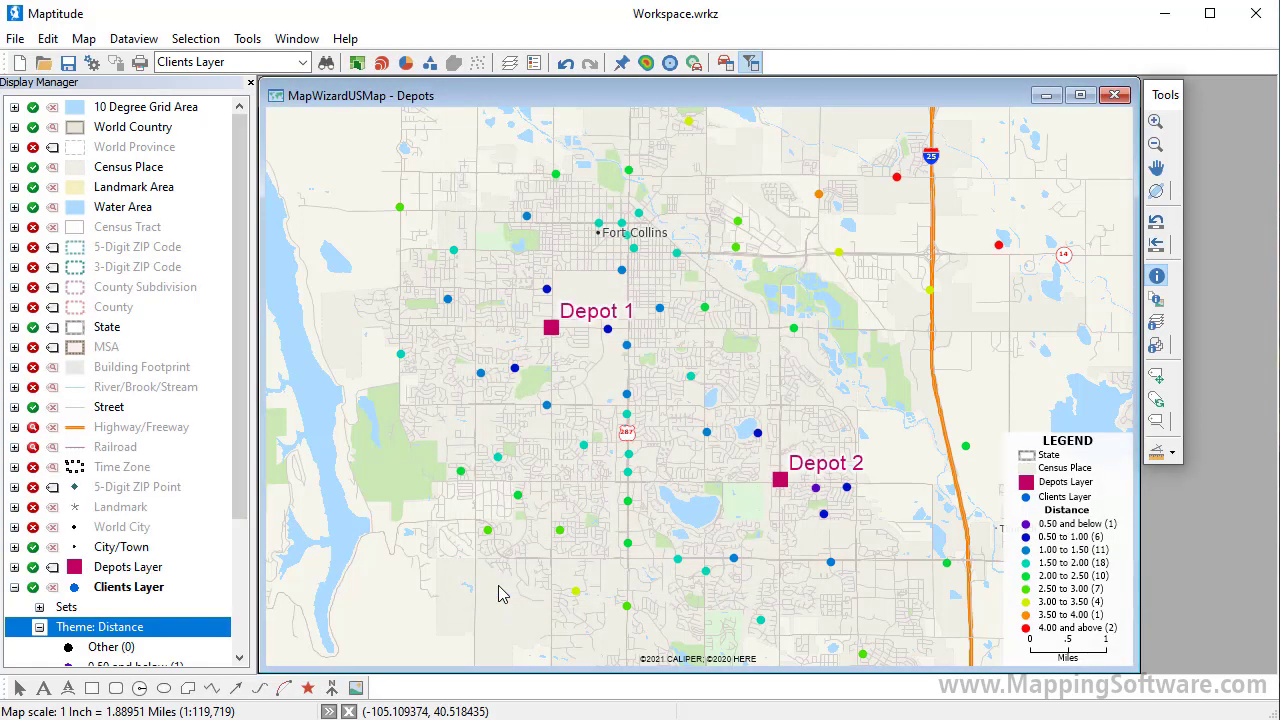